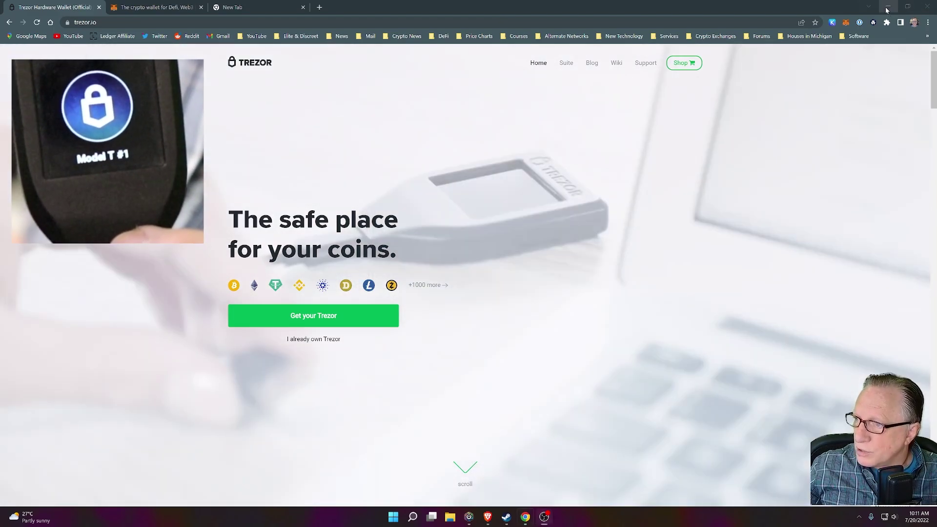
Launch Trezor Suite from the Start menu to load the Model T #1 dashboard ($145.61).
left_click(886, 9)
key("super")
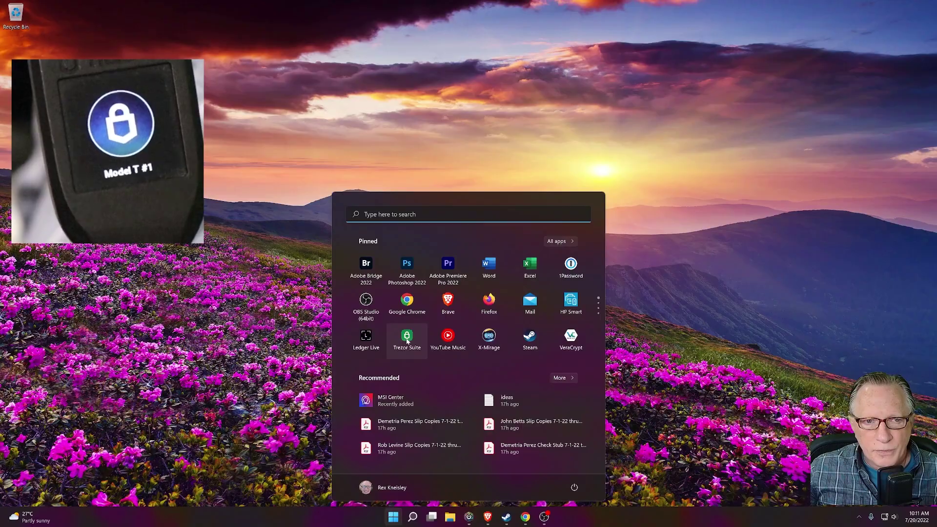
left_click(408, 339)
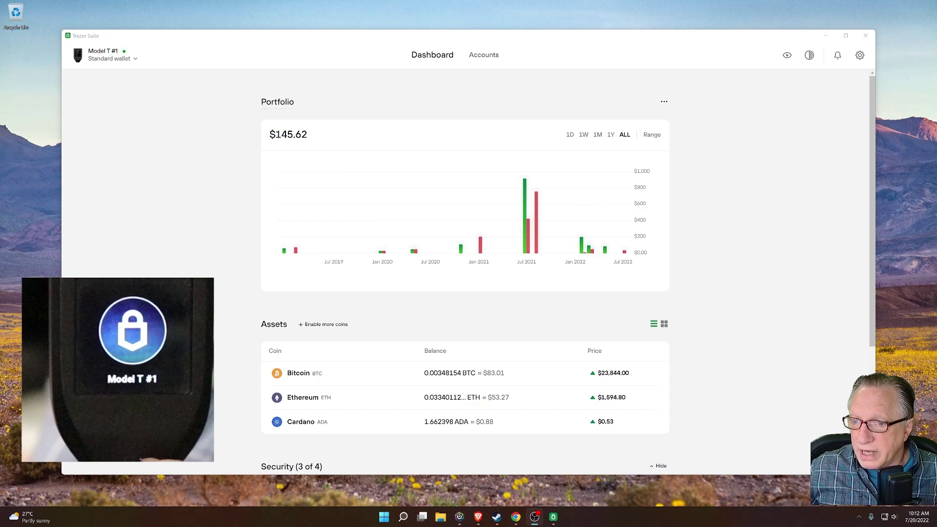
In Accounts, preview the extra coins available to activate without adding one, then open the Ethereum account (0.0334 ETH).
left_click(488, 59)
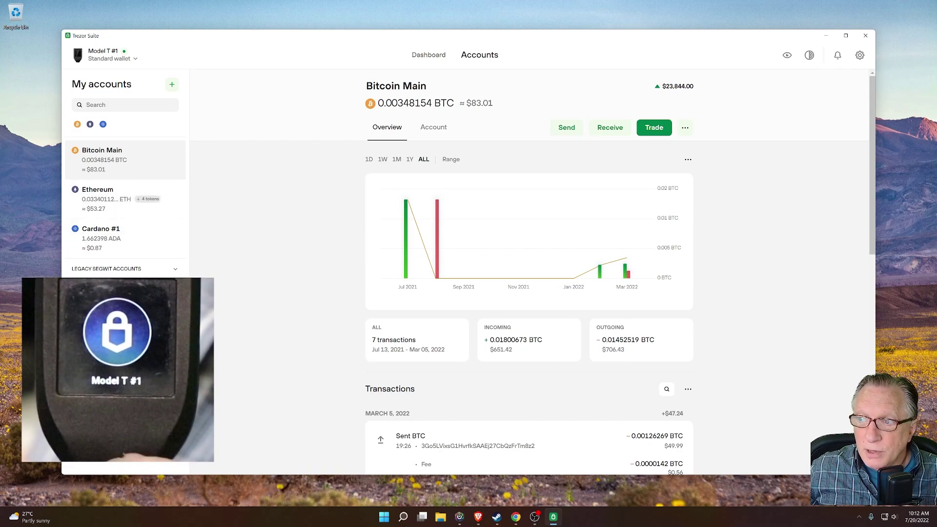
left_click(171, 85)
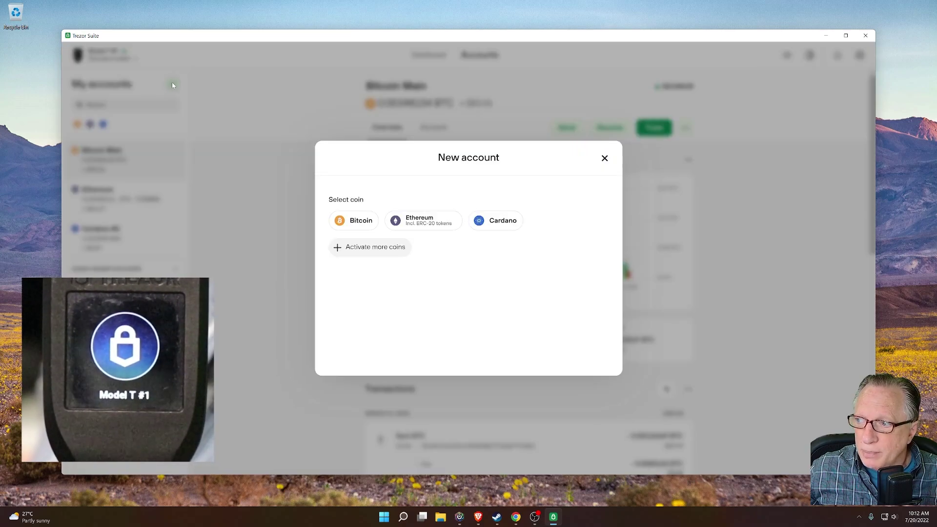
left_click(365, 250)
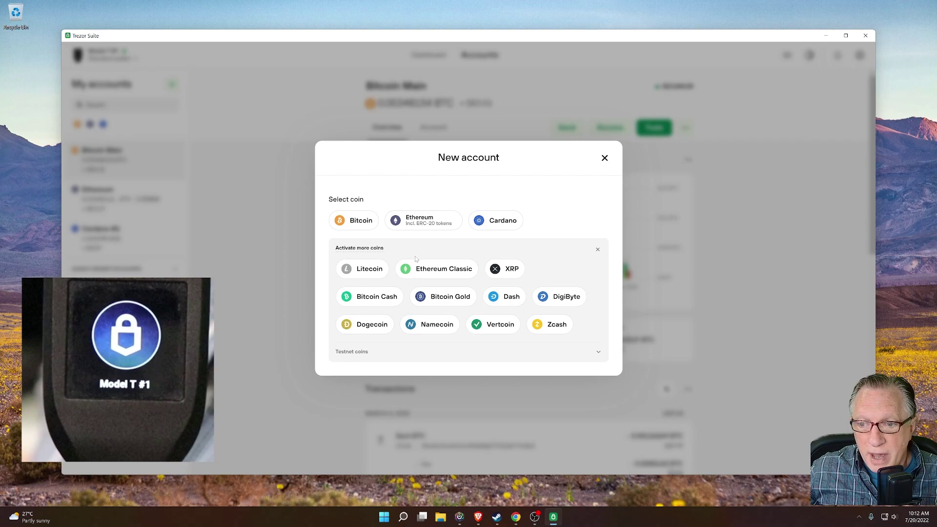
left_click(604, 158)
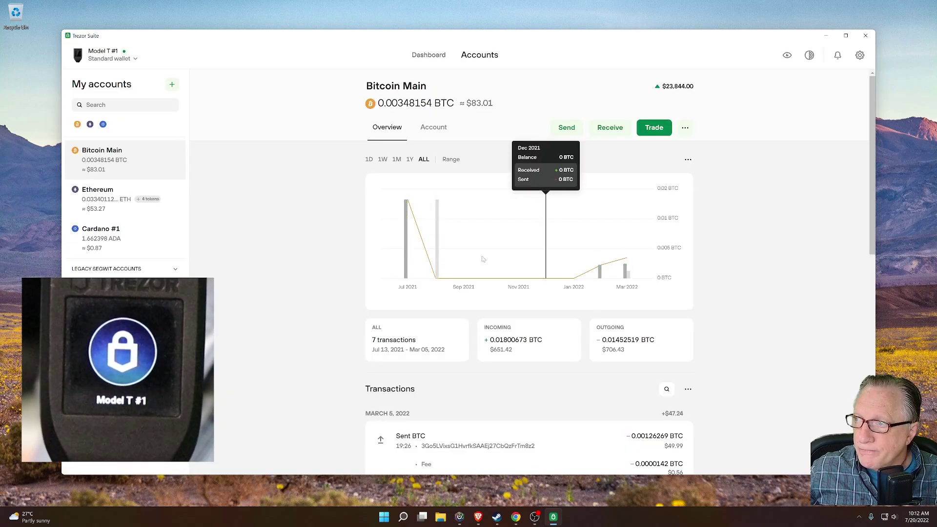
left_click(433, 127)
left_click(98, 201)
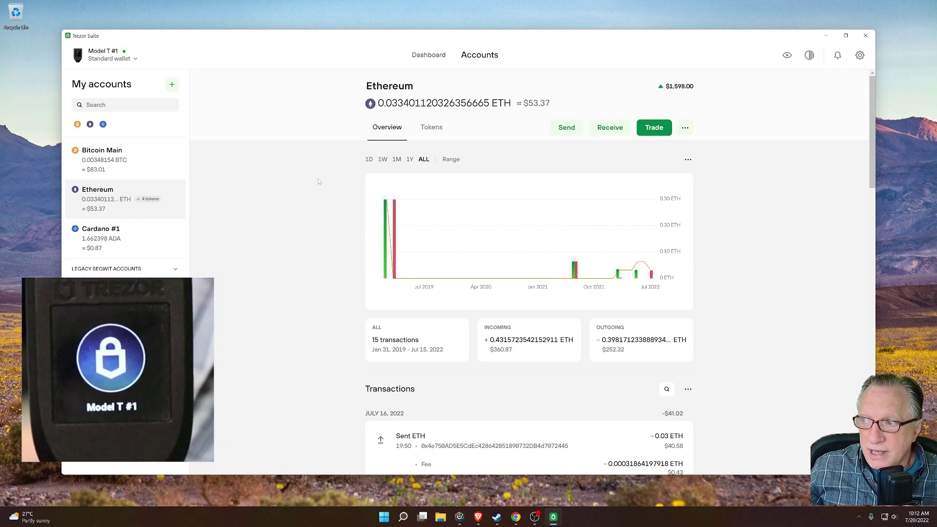
Show the Ethereum account's tokens: LINK, AXS, FTM at 0 and 19.77453 BAT.
left_click(436, 128)
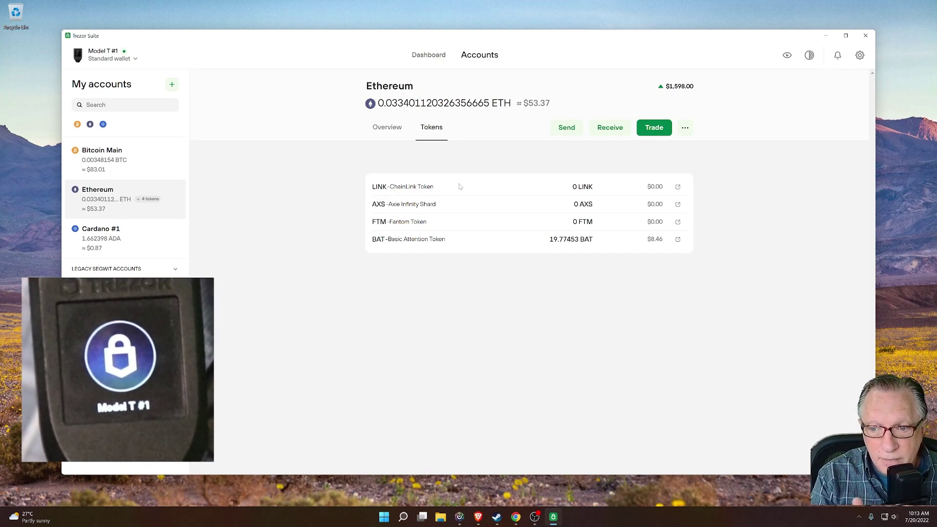
Close Trezor Suite and open MetaMask in expanded view in Chrome, showing Account 1 with 0 ETH.
left_click(865, 36)
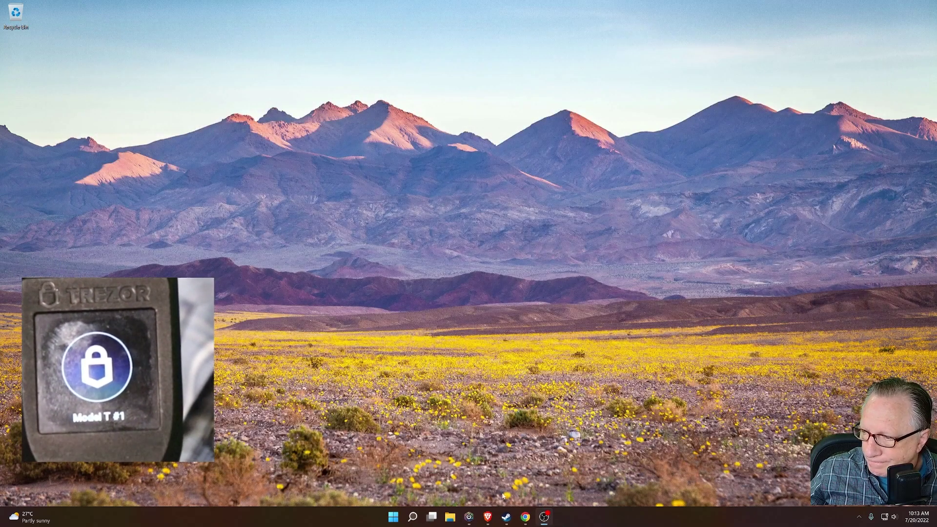
left_click(525, 517)
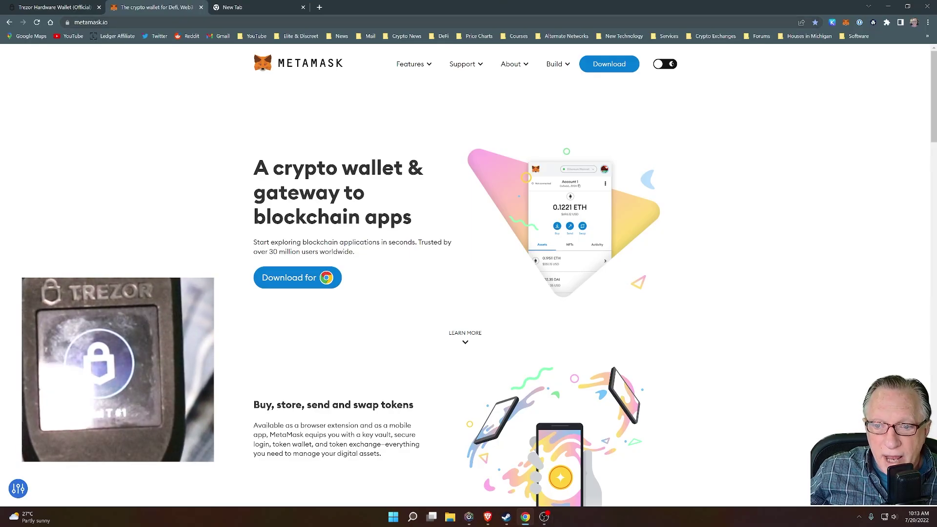
left_click(274, 10)
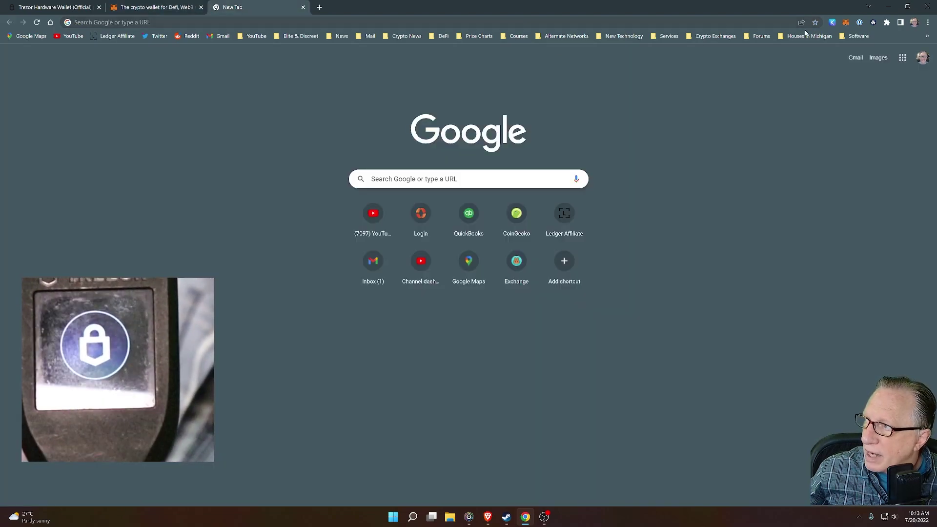
left_click(846, 22)
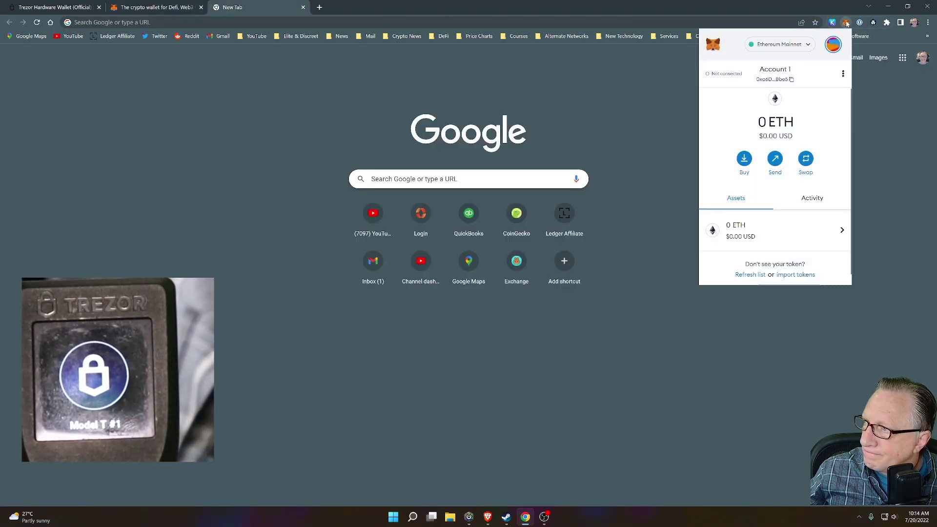
left_click(843, 75)
left_click(786, 111)
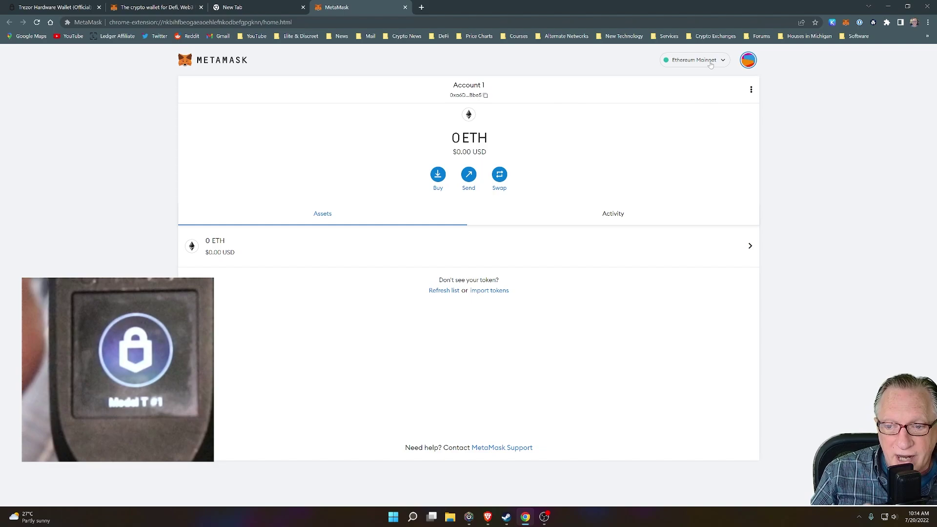
Switch MetaMask to the main account holding 0.054 ETH with stETH, RAIL and STARS.
left_click(748, 61)
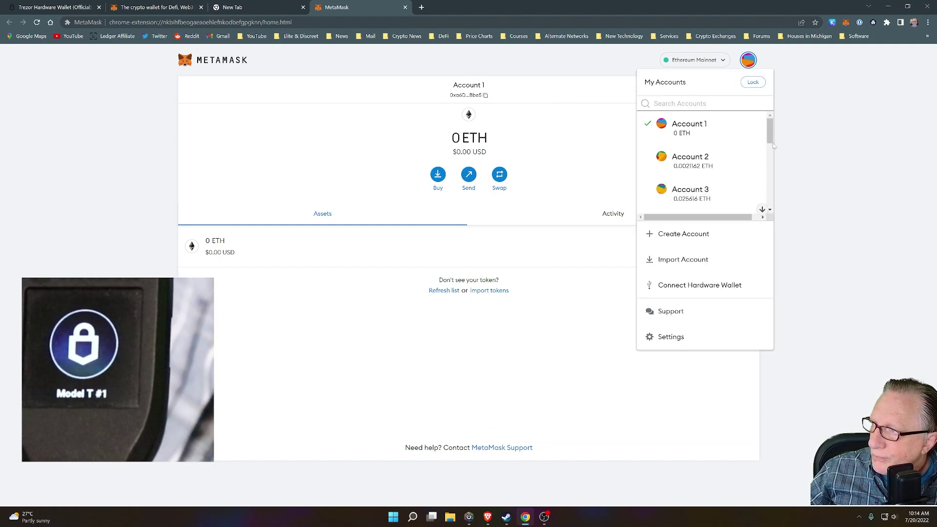
left_click_drag(770, 121, 770, 152)
left_click(702, 168)
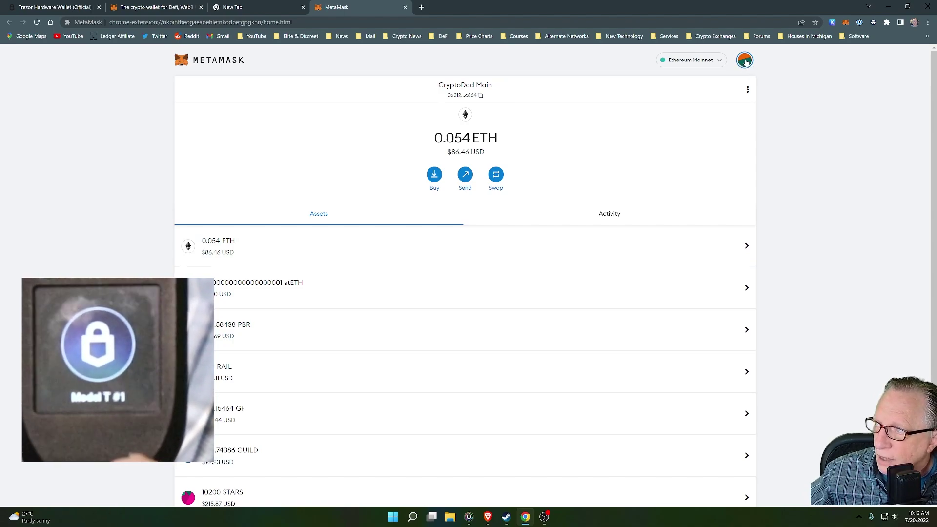
left_click(747, 62)
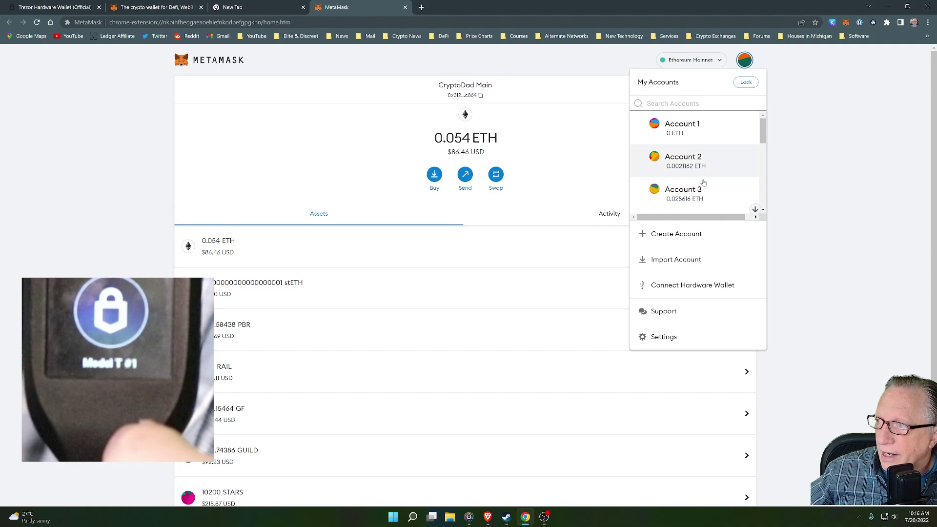
Start connecting a Trezor hardware wallet from the MetaMask account menu.
left_click(698, 288)
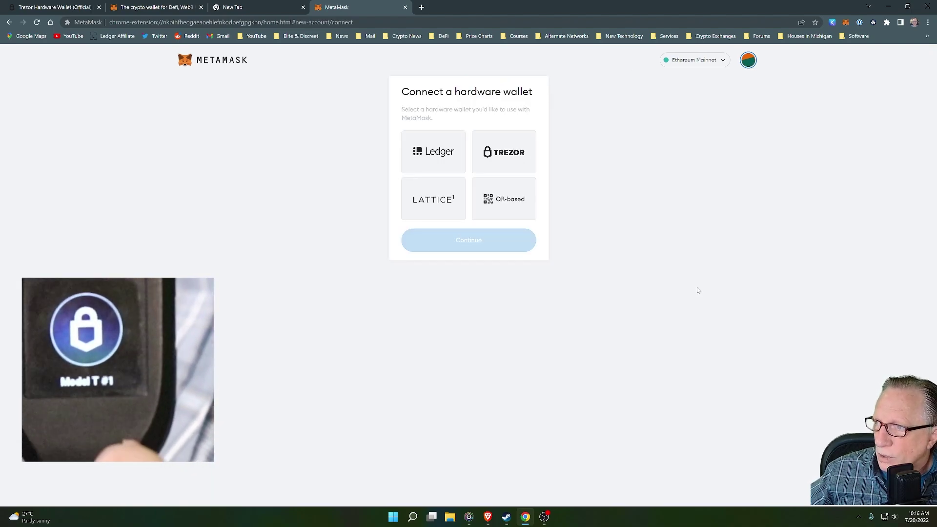
left_click(498, 154)
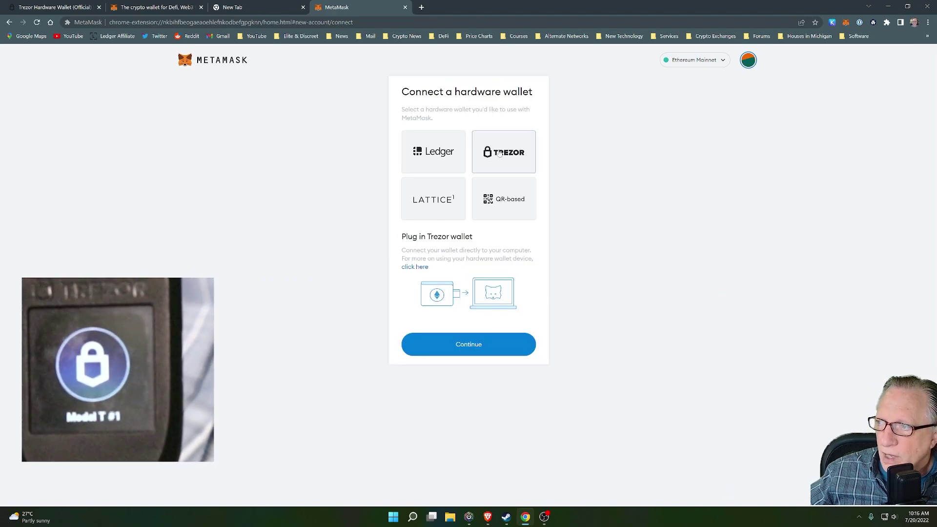
left_click(472, 343)
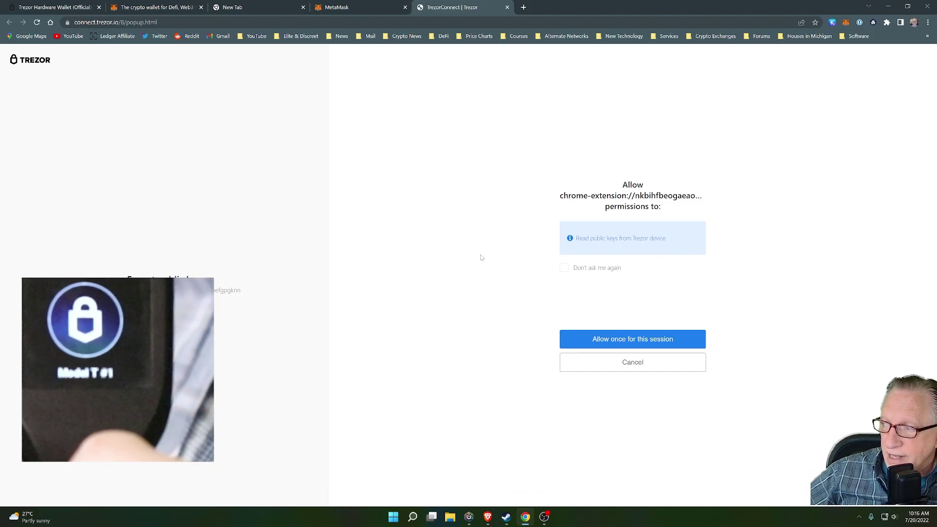
Allow Trezor Connect once for this session and export the Ethereum public key.
left_click(632, 341)
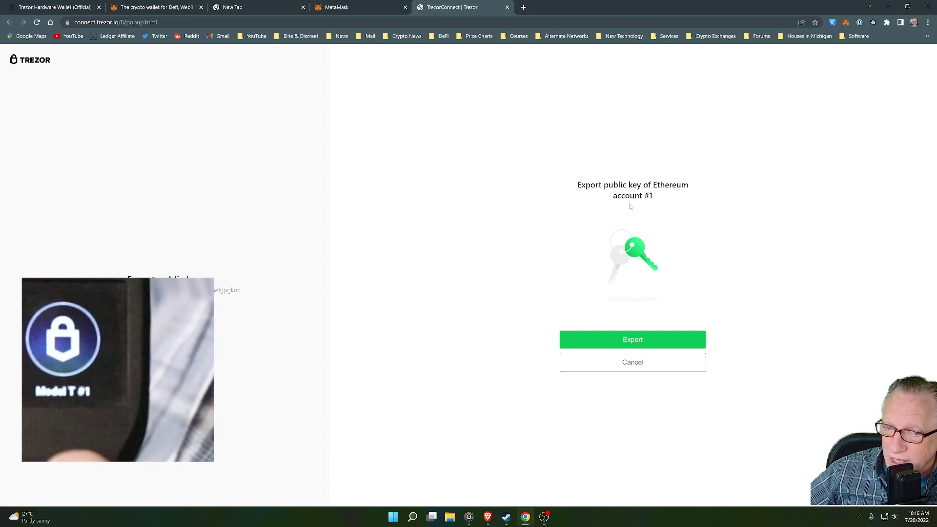
left_click(641, 340)
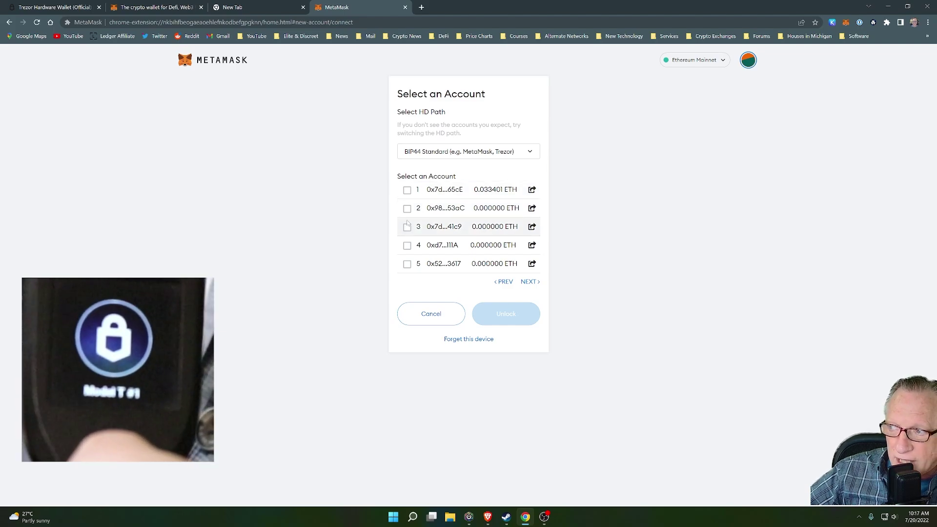
Import Trezor accounts 1 and 2 (the first holding 0.033401 ETH) into MetaMask.
left_click(407, 190)
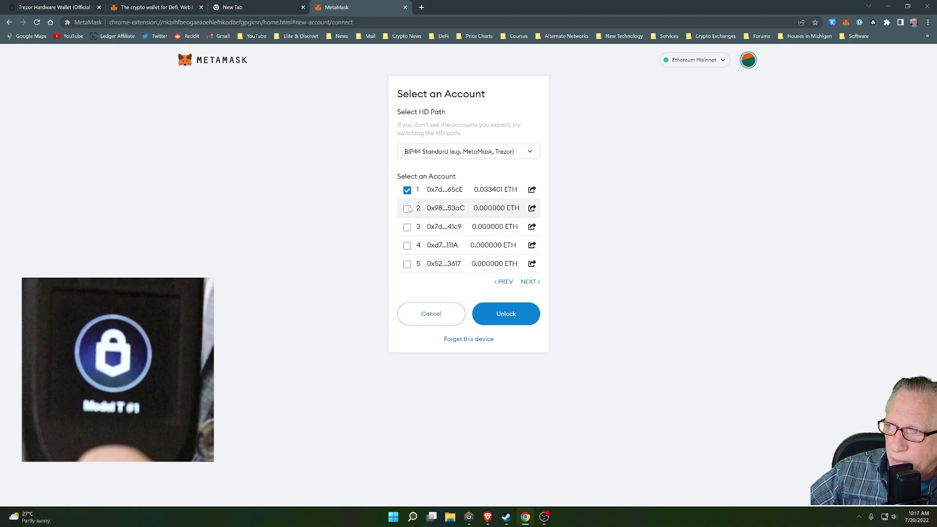
left_click(406, 208)
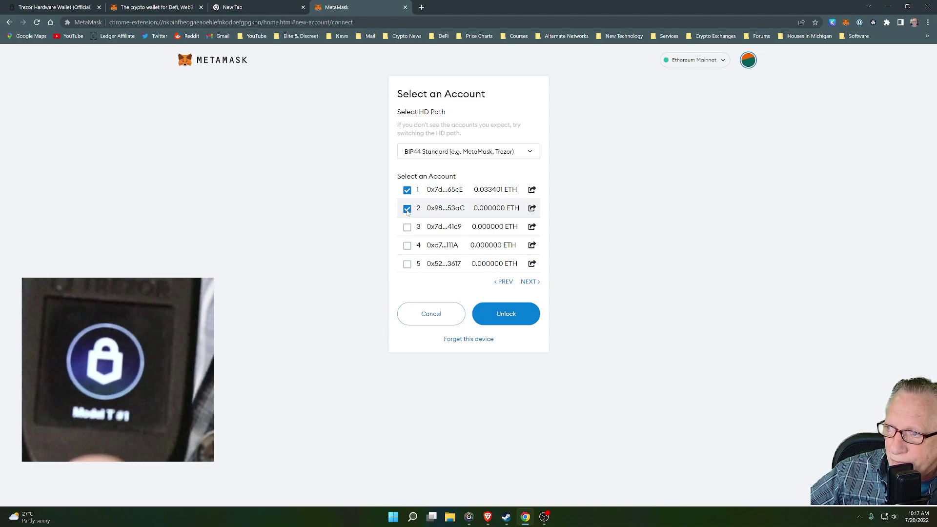
left_click(509, 313)
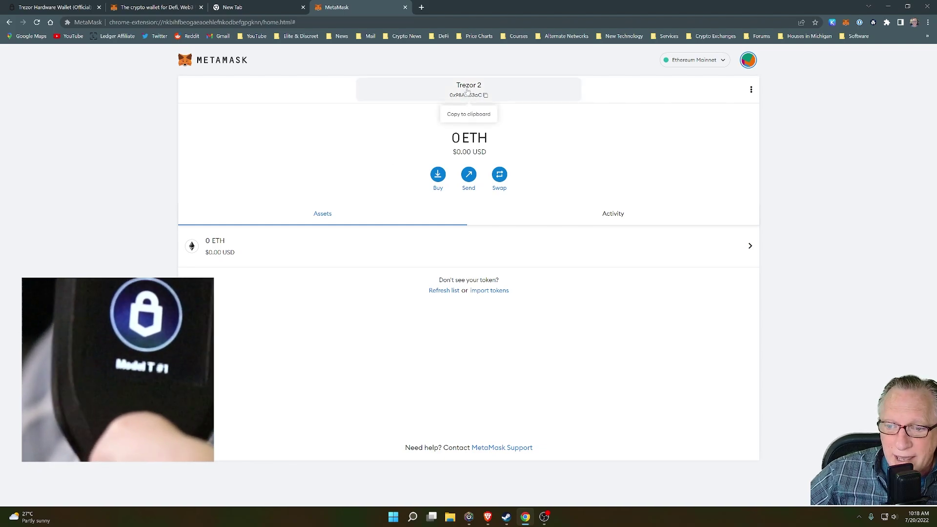
Switch MetaMask to the Trezor 1 account with 0.0334 ETH and BAT.
left_click(749, 61)
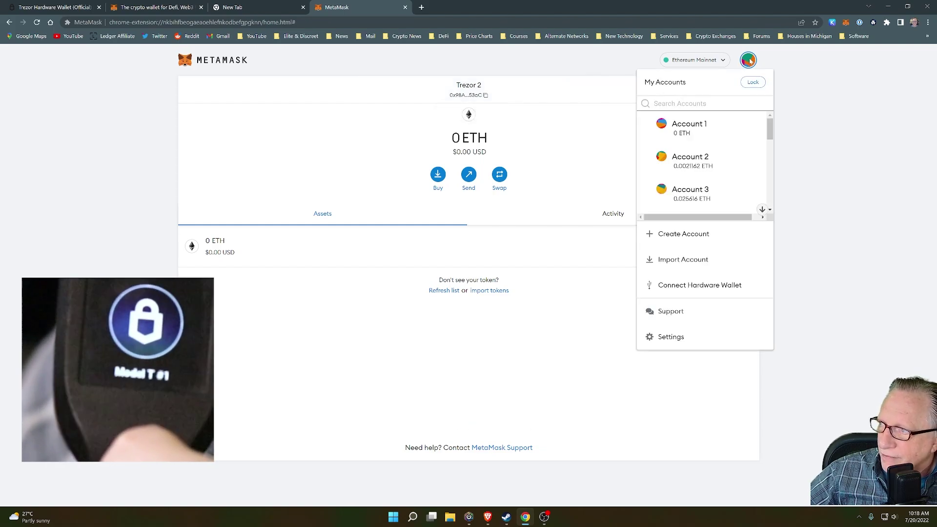
left_click_drag(774, 130, 773, 200)
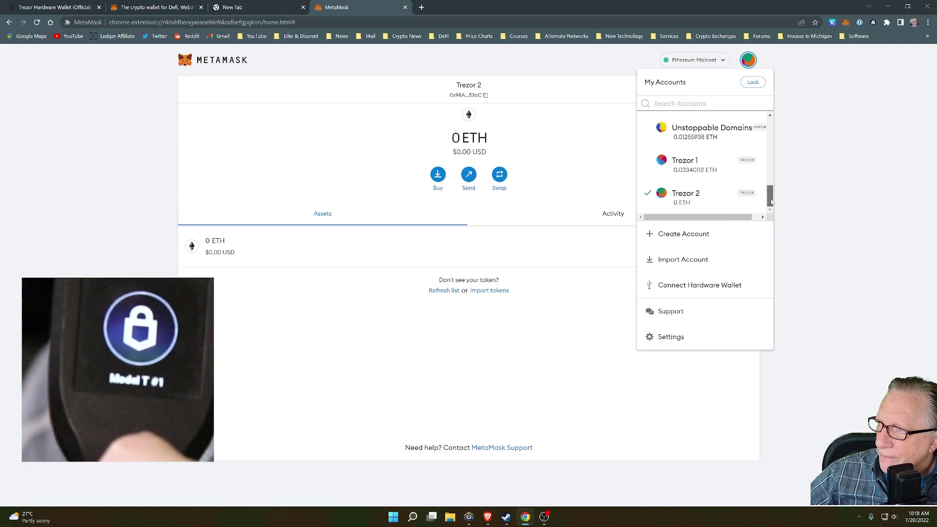
left_click(693, 166)
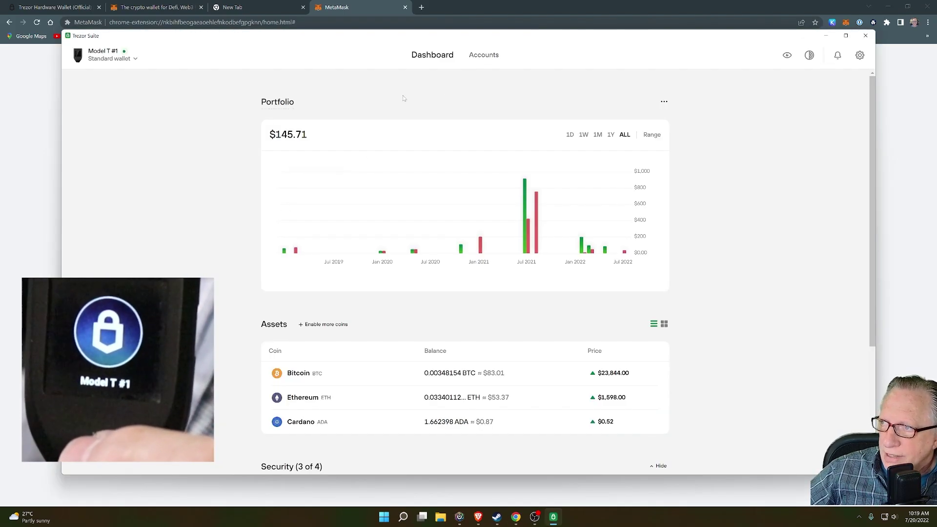
Check the Ethereum account in Trezor Suite, then return to MetaMask's Trezor 1 account (0.0334 ETH).
left_click(486, 61)
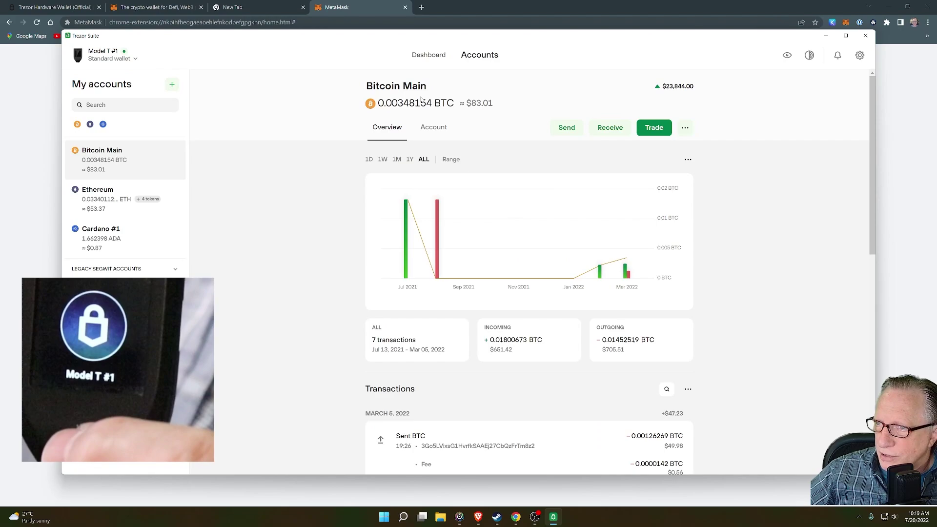
left_click(107, 201)
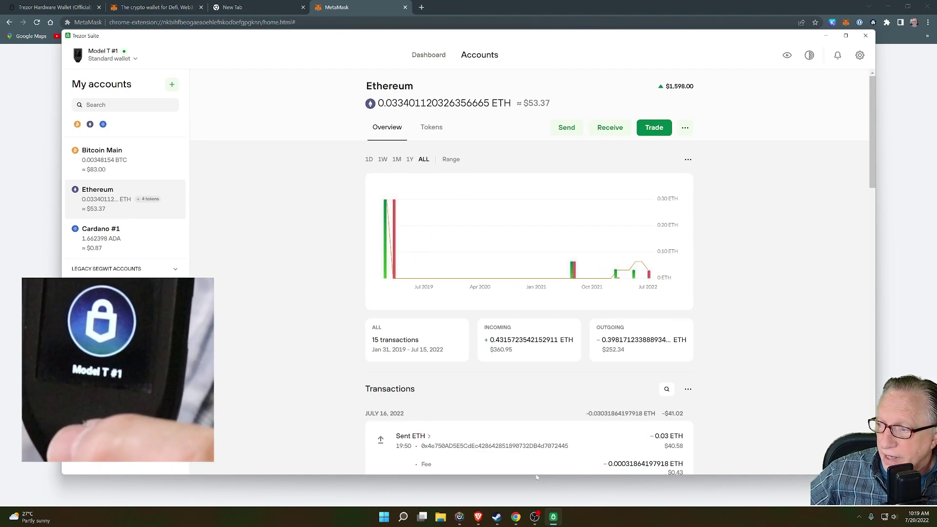
left_click(516, 516)
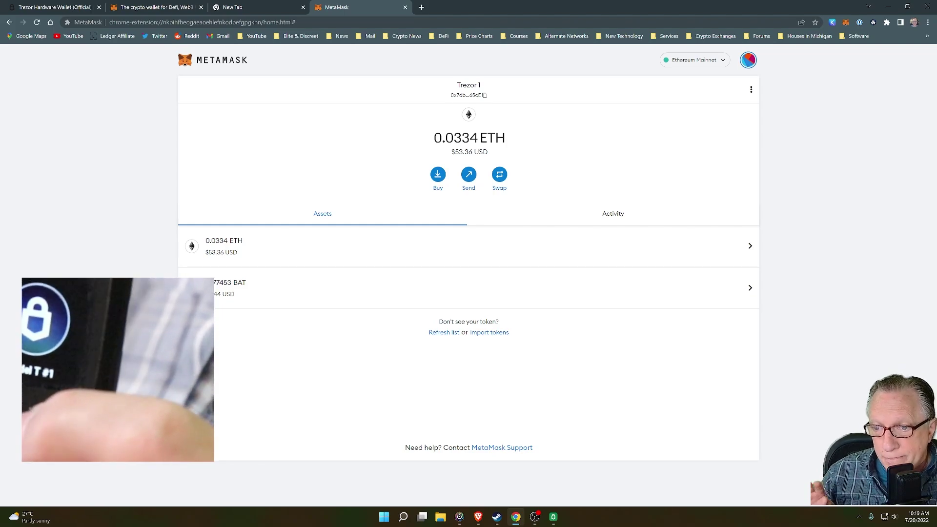
Open uniswap.org in a new tab from the DeFi > Ethereum Chain bookmarks.
left_click(421, 7)
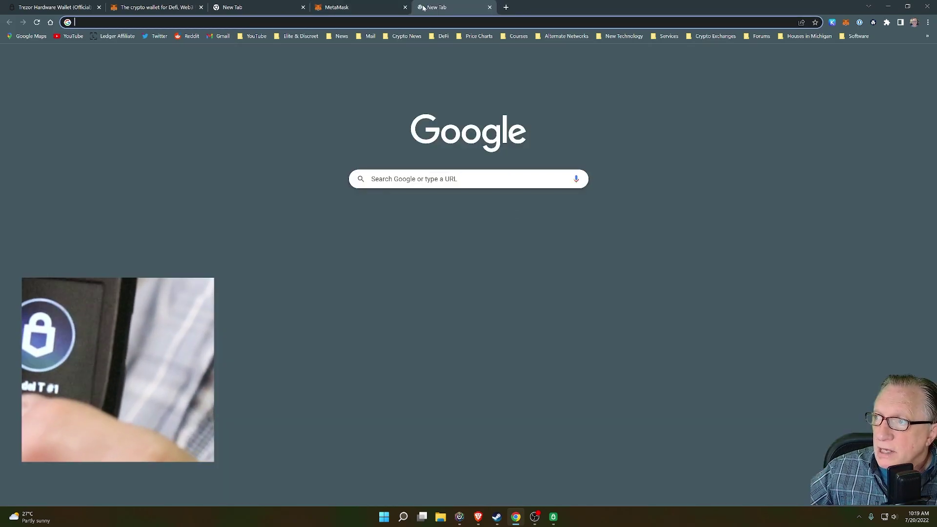
left_click(443, 37)
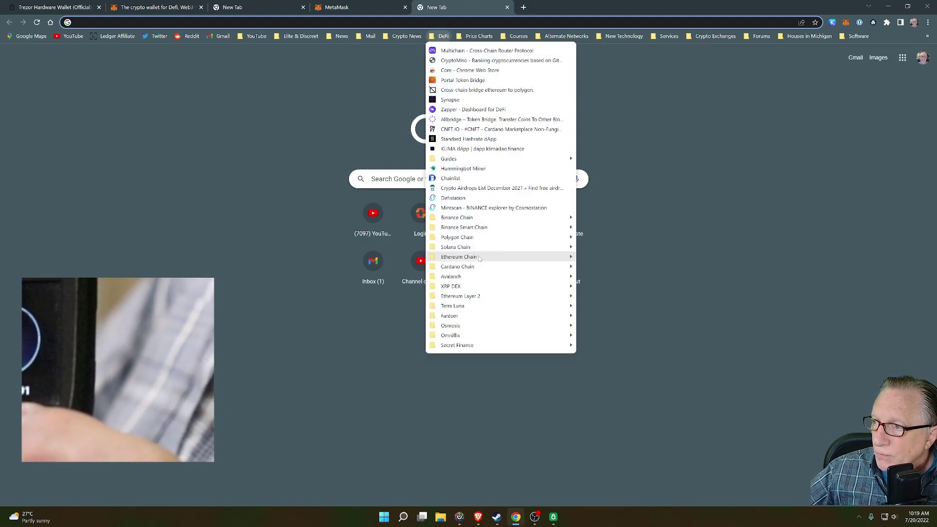
mouse_move(479, 258)
left_click(615, 294)
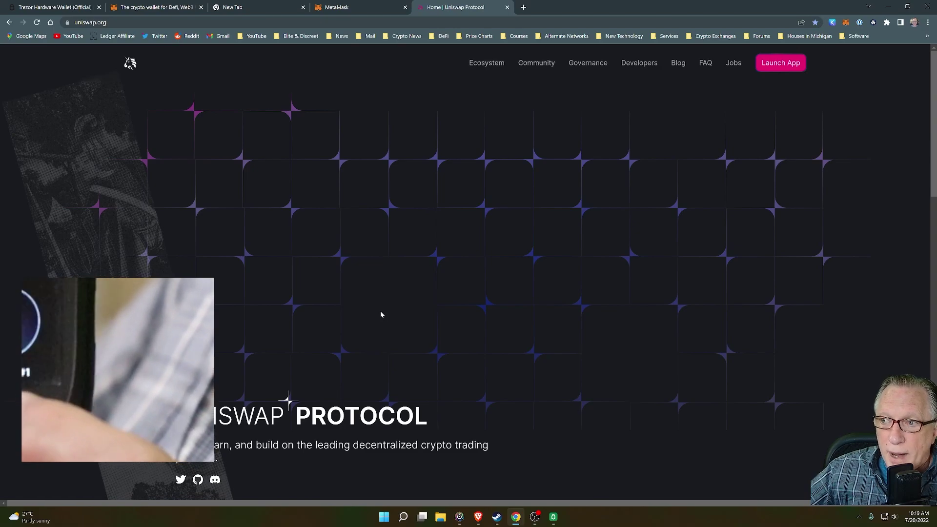
Launch the Uniswap app and connect it via MetaMask to the Trezor 1 account (0.0334 ETH).
left_click(781, 67)
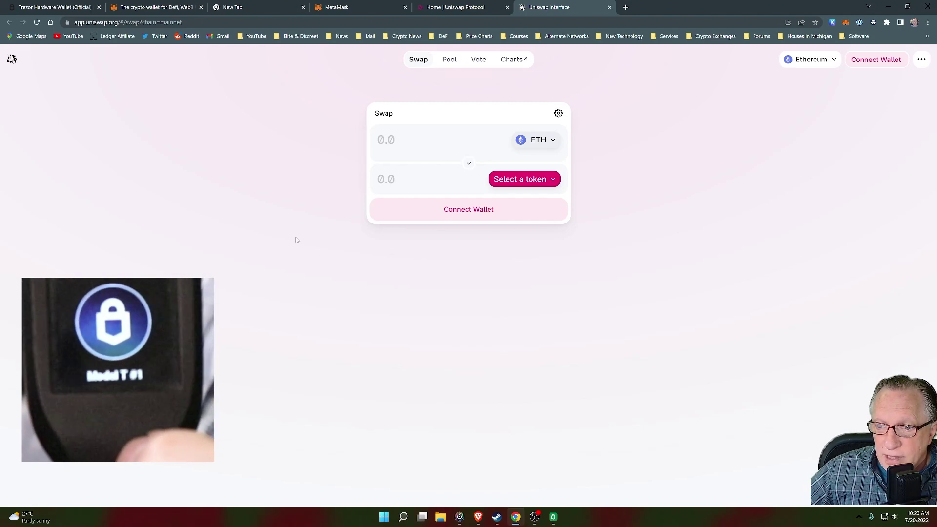
left_click(882, 59)
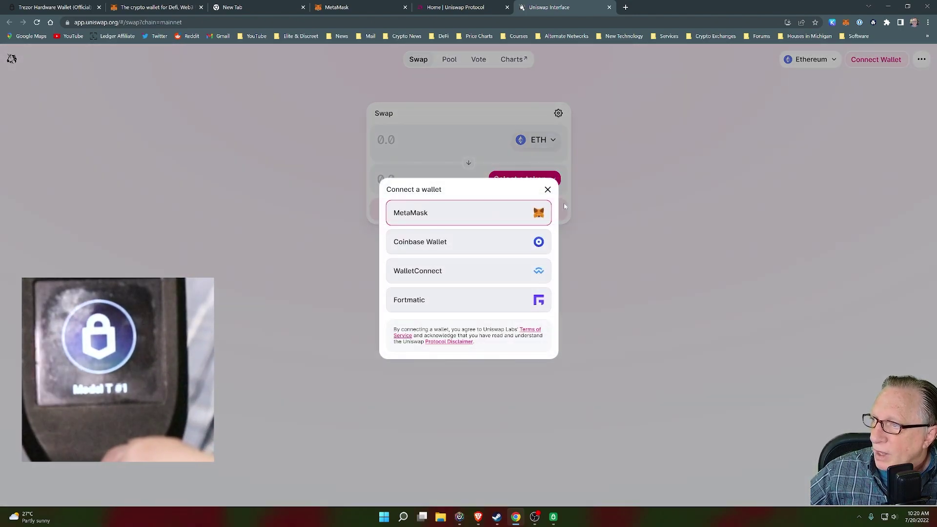
left_click(529, 213)
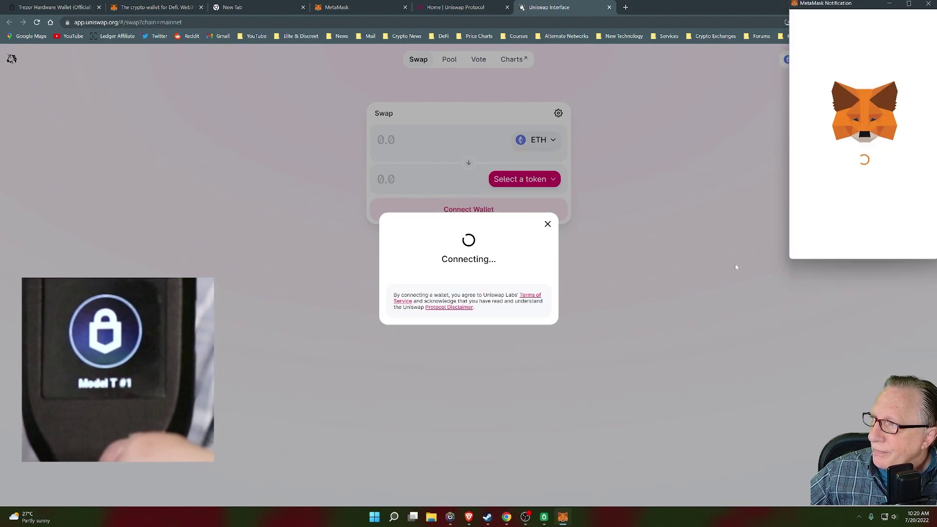
left_click_drag(924, 125, 925, 191)
left_click(854, 175)
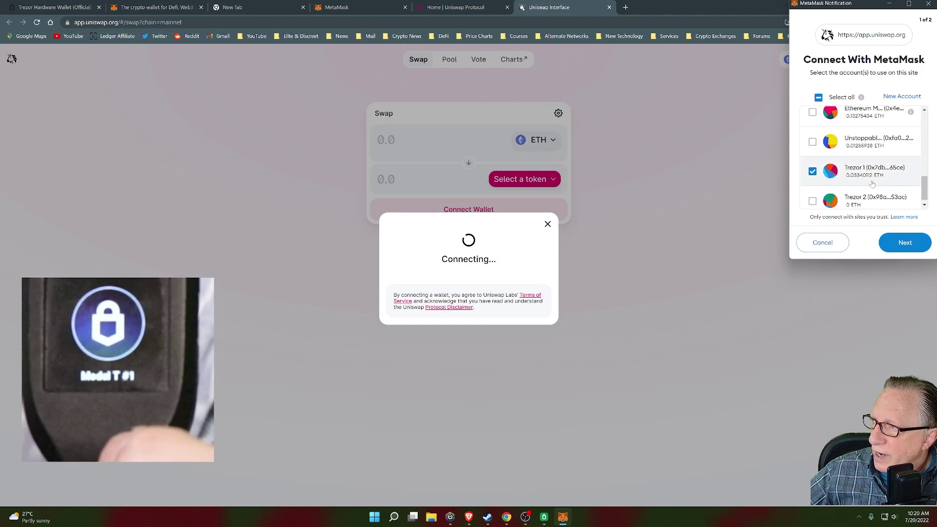
left_click(903, 243)
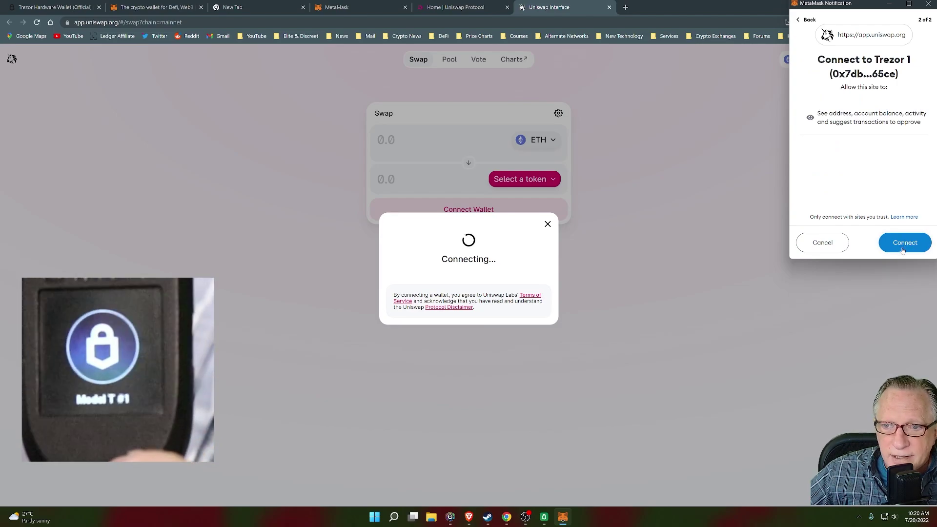
left_click(904, 244)
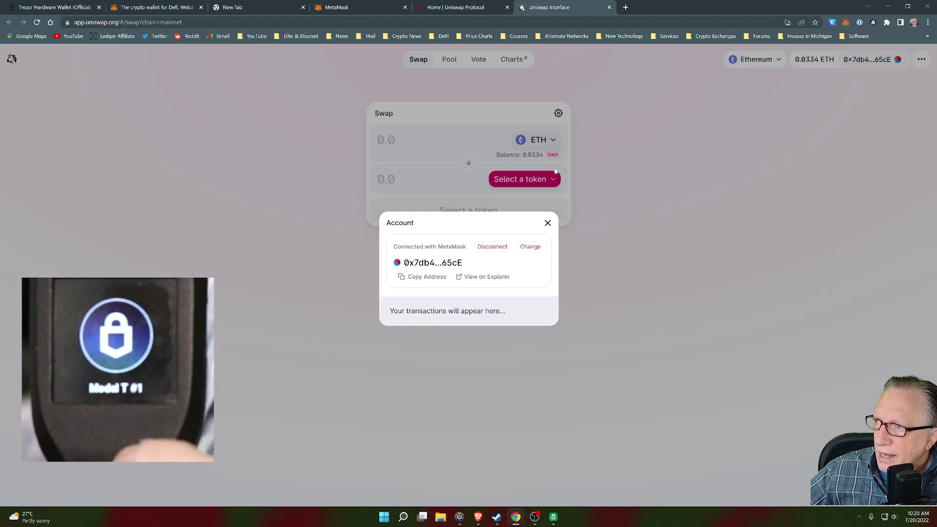
left_click(548, 223)
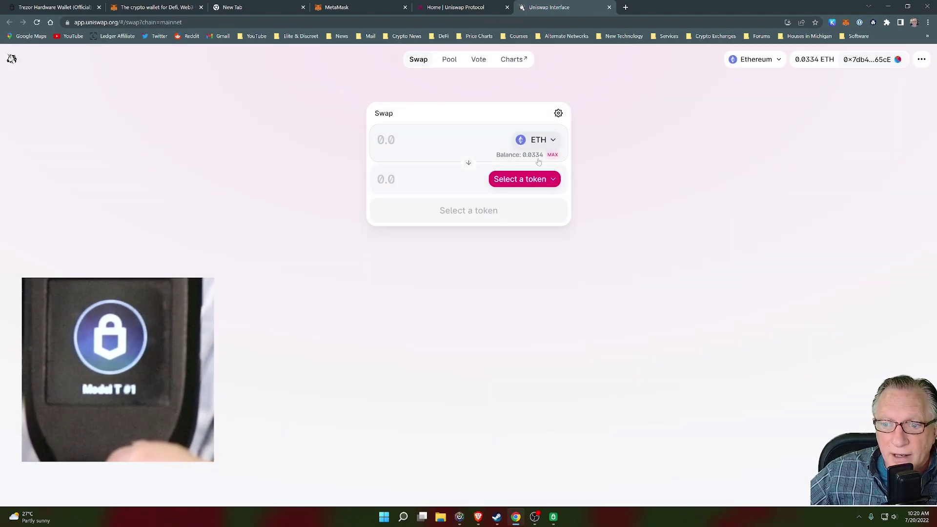
Set up a swap of 0.01 ETH for 1INCH, quoting 22.1911 1INCH.
left_click(554, 182)
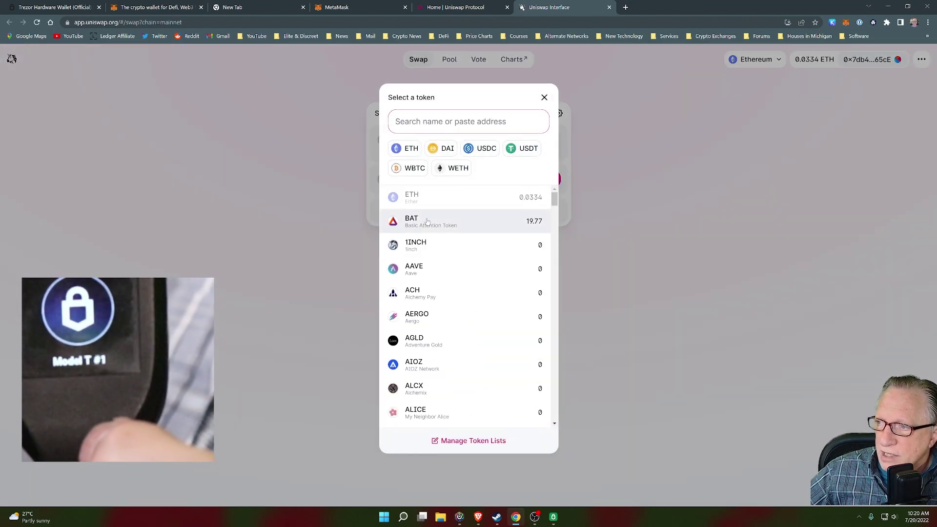
left_click(425, 249)
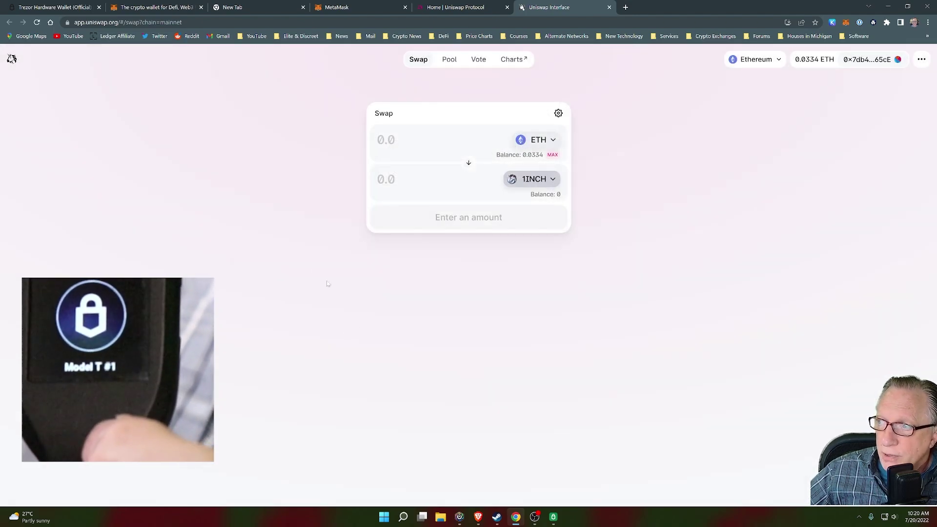
left_click(552, 155)
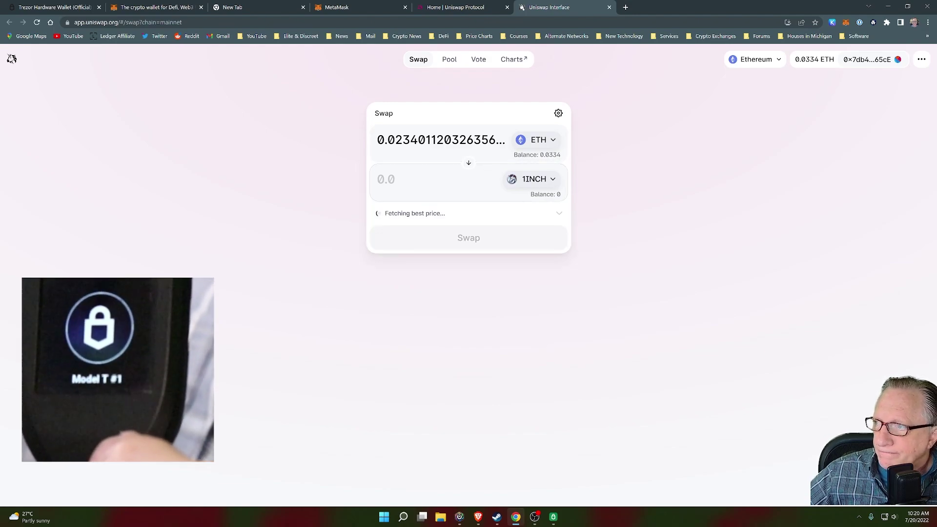
left_click(489, 140)
key("BackSpace")
key("BackSpace")
key("BackSpace")
key("BackSpace")
key("BackSpace")
key("BackSpace")
key("BackSpace")
key("BackSpace")
key("BackSpace")
key("BackSpace")
key("BackSpace")
key("BackSpace")
key("BackSpace")
key("BackSpace")
key("BackSpace")
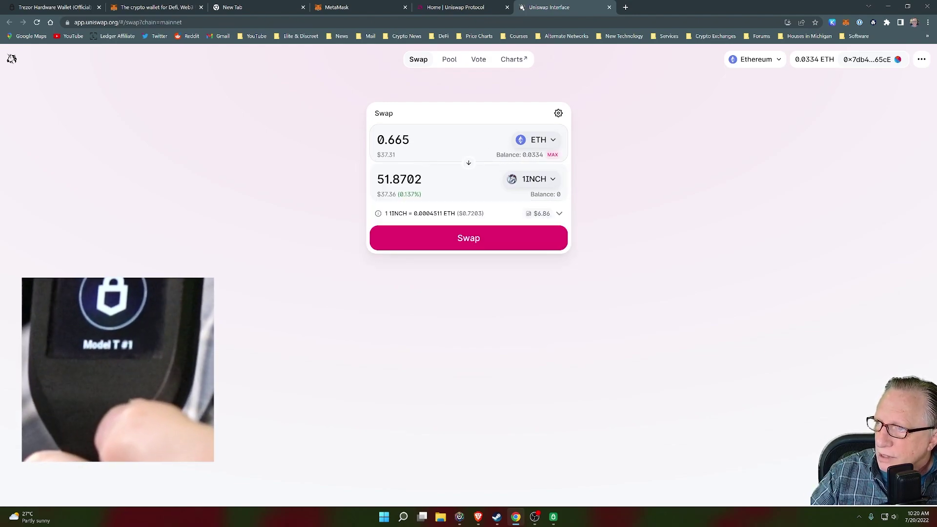
key("BackSpace")
key("BackSpace")
key("BackSpace")
type(".01")
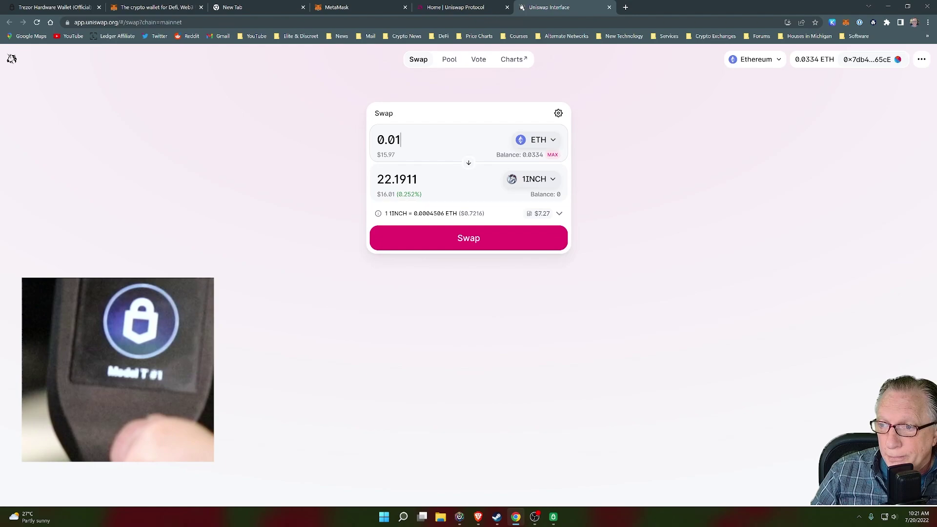
Confirm the 0.01 ETH to 22.1911 1INCH swap in Uniswap and approve it in MetaMask.
left_click(465, 242)
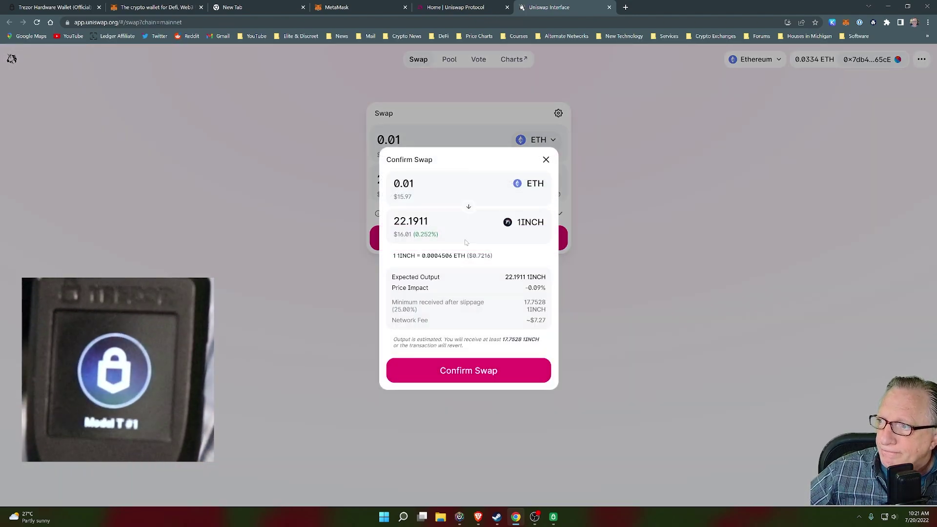
left_click(466, 371)
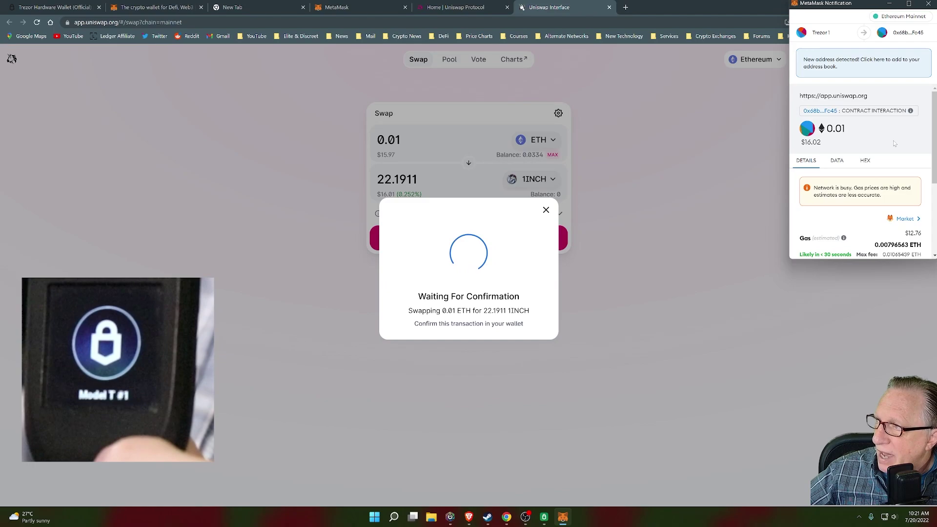
left_click_drag(931, 122, 931, 191)
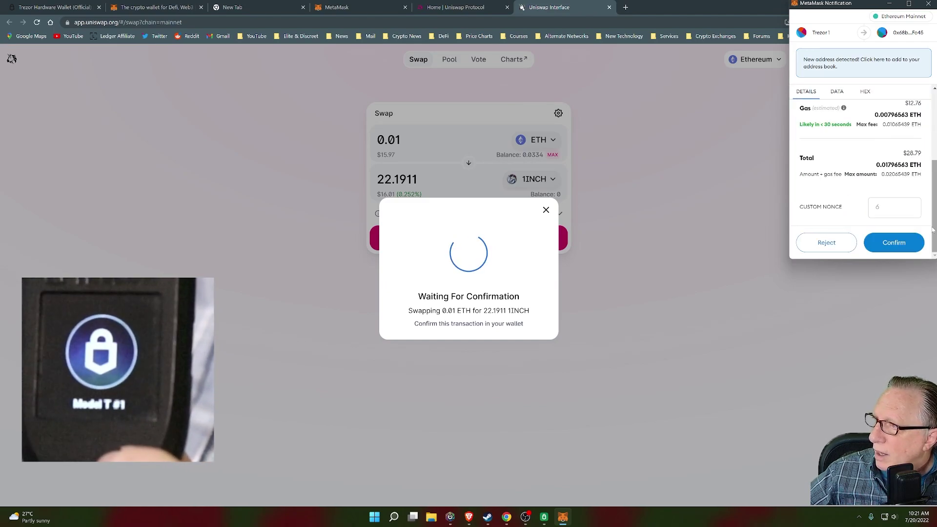
left_click(903, 244)
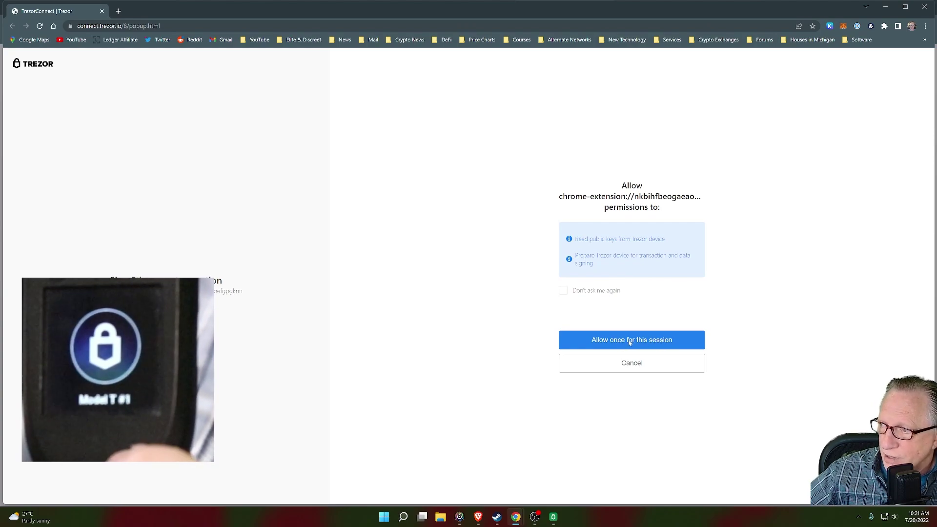
Allow MetaMask to use the Trezor once for this session in Trezor Connect.
left_click(629, 342)
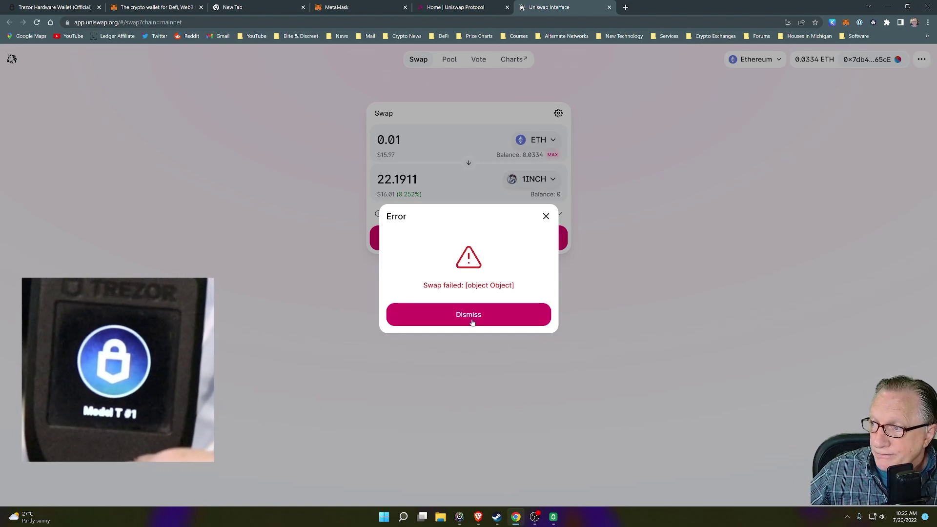
Dismiss the 'Swap failed' error dialog.
left_click(489, 325)
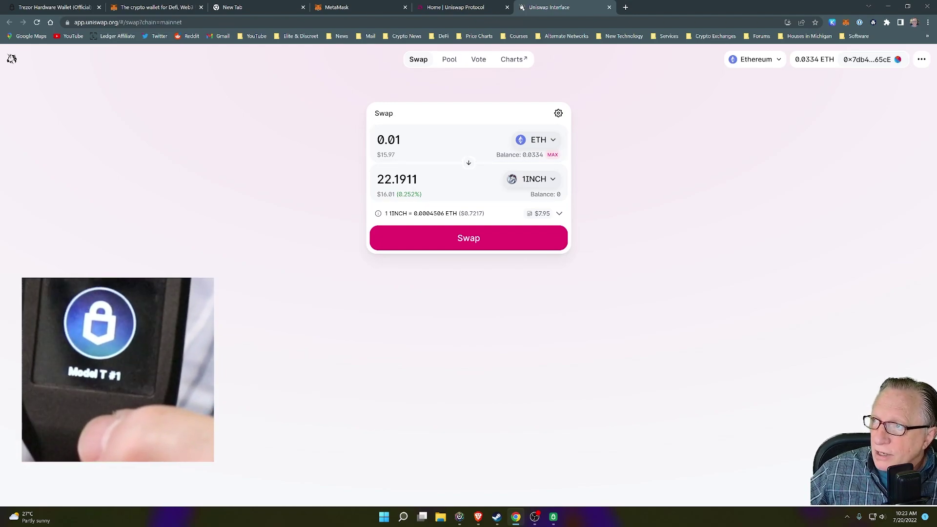
Back in the MetaMask tab, copy the Trezor 1 account address.
left_click(354, 5)
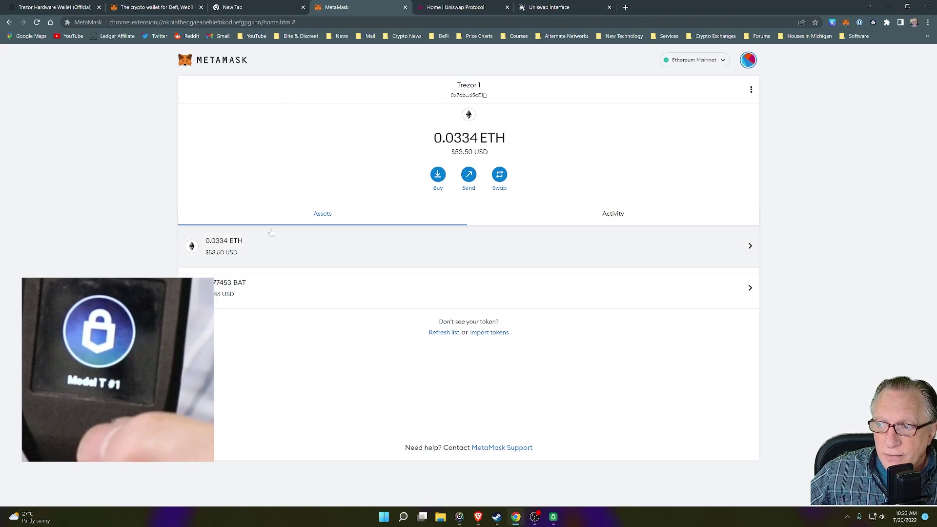
mouse_move(272, 278)
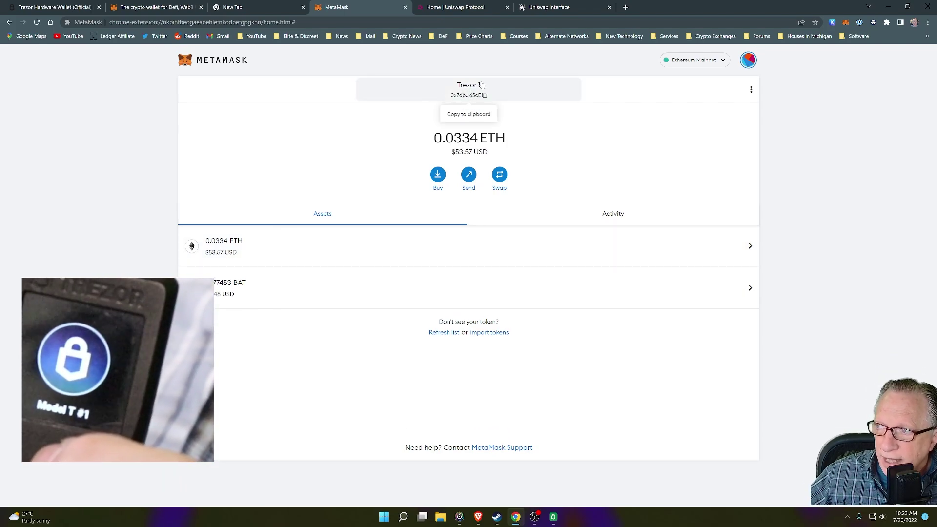
left_click(470, 96)
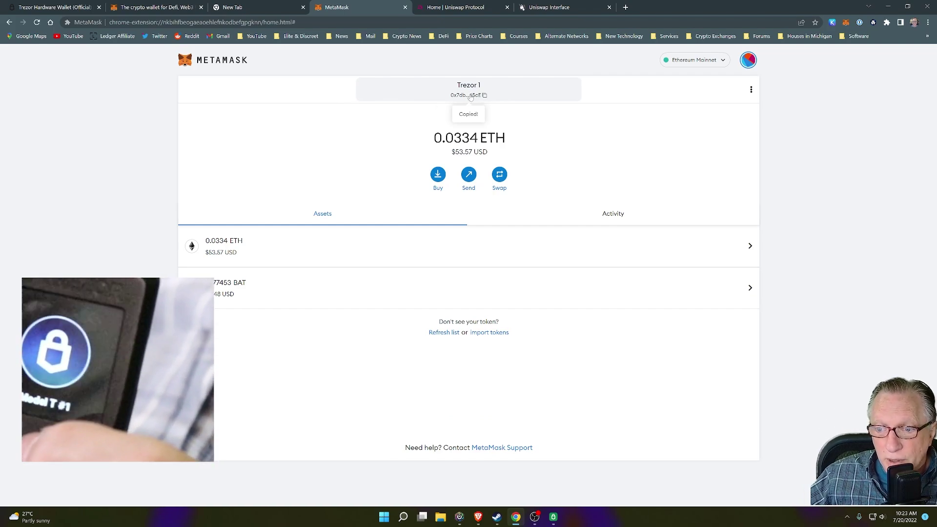
Switch to the main account and scroll its assets down to the PBR token.
left_click(751, 62)
left_click_drag(768, 124, 769, 149)
left_click(702, 153)
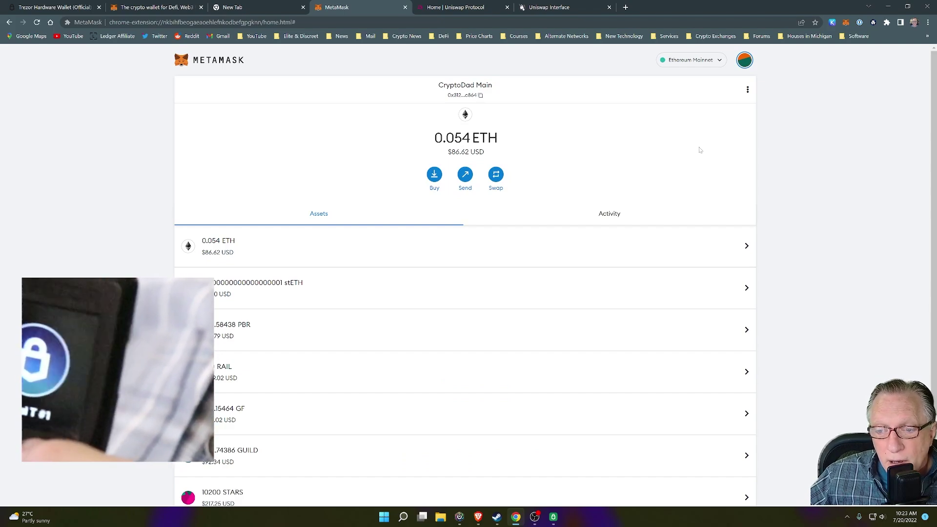
scroll(345, 297, "down", 2)
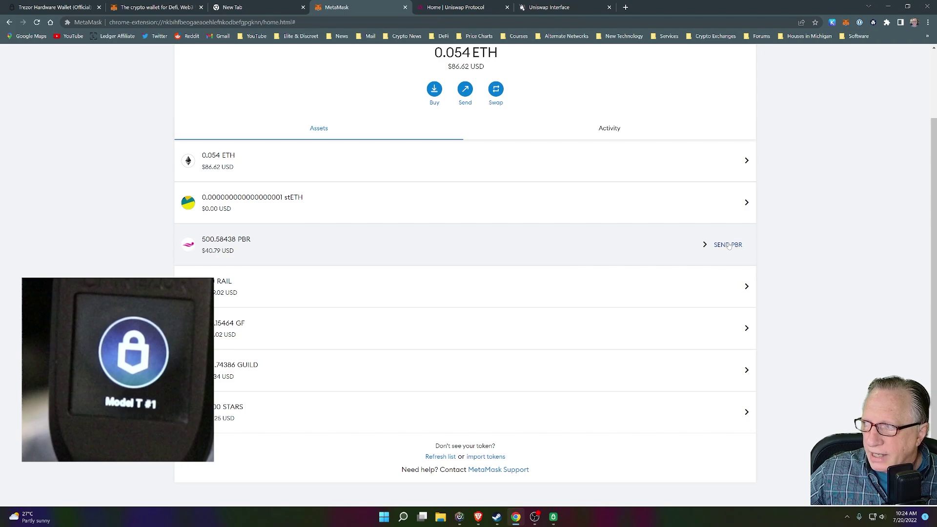
Send the entire 500.58438 PBR balance from the main account to the Trezor 1 address.
left_click(728, 245)
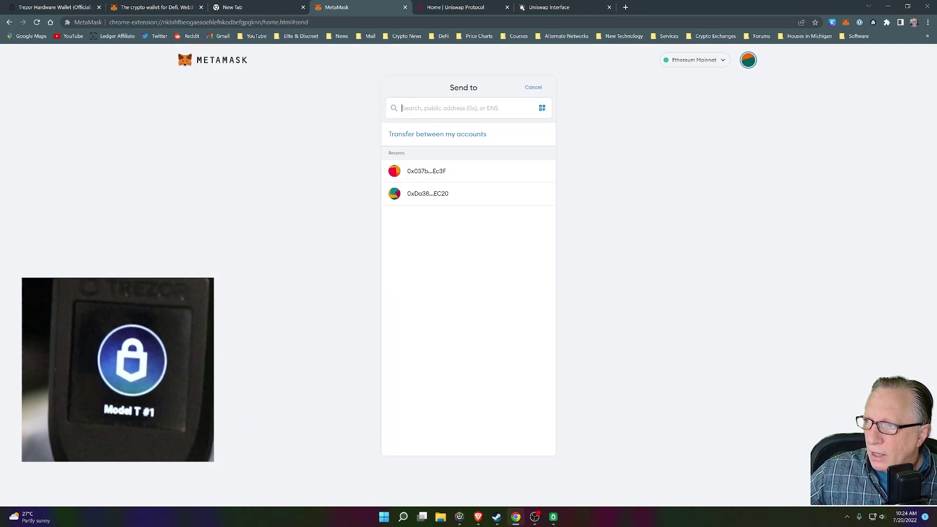
right_click(410, 111)
left_click(431, 177)
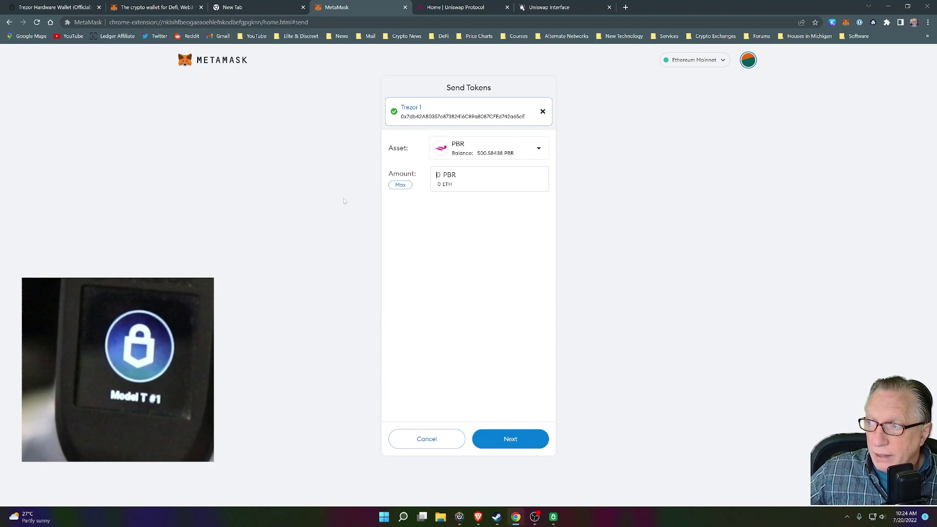
left_click(400, 185)
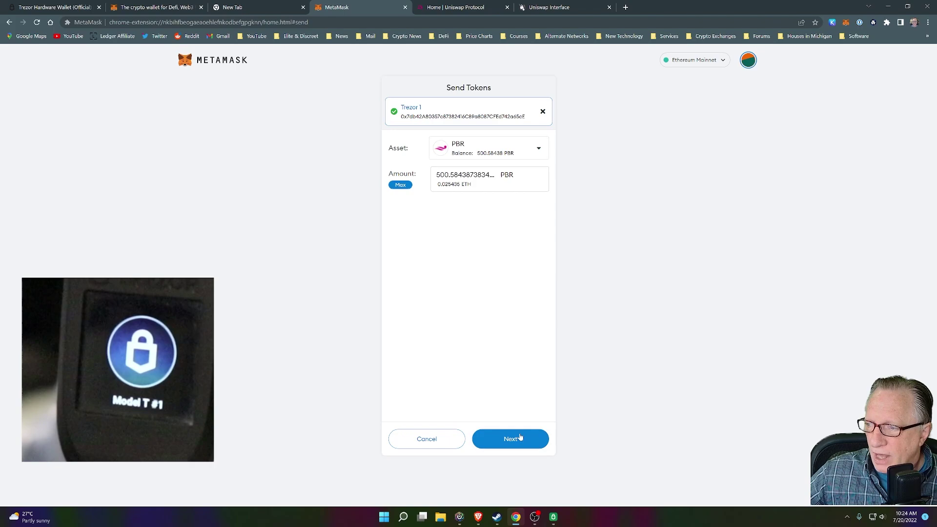
left_click(520, 436)
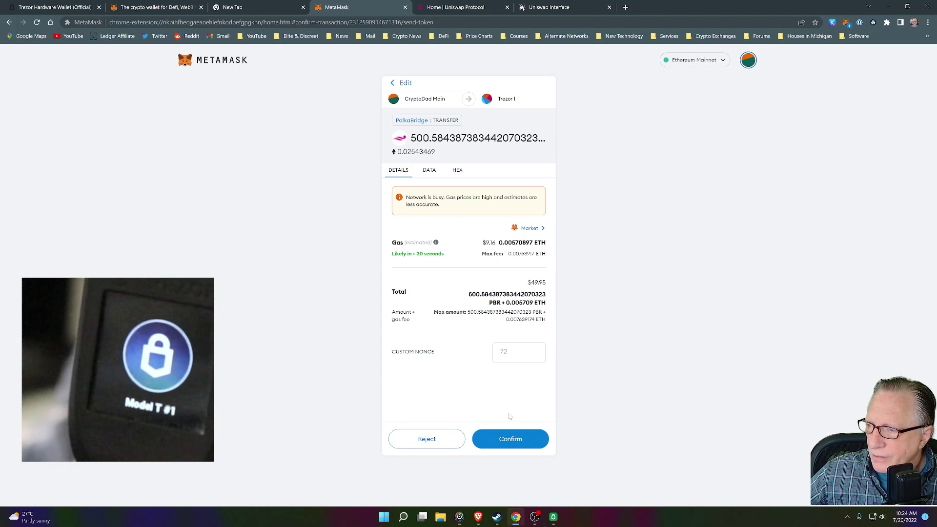
left_click(514, 440)
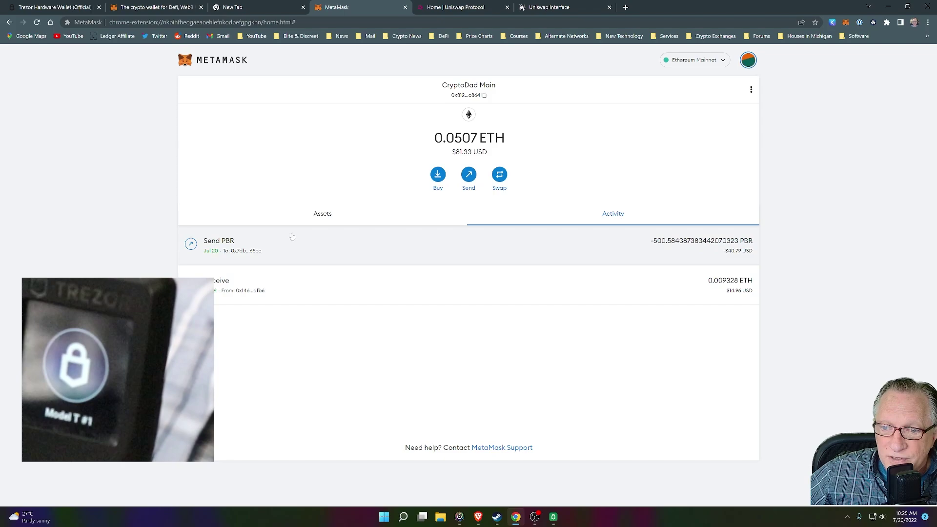
Switch to the Trezor 1 account and view its 0.0334 ETH, BAT and PBR assets.
left_click(751, 62)
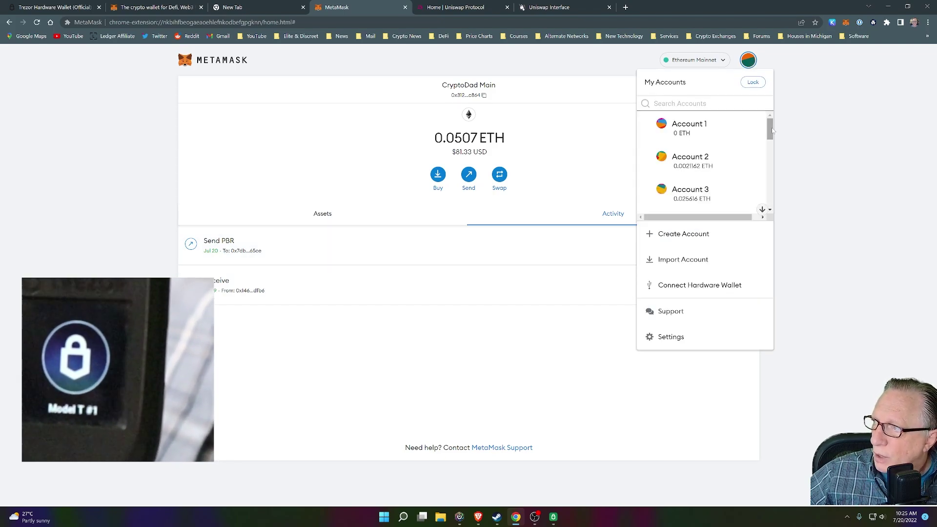
left_click_drag(771, 130, 771, 204)
left_click(682, 176)
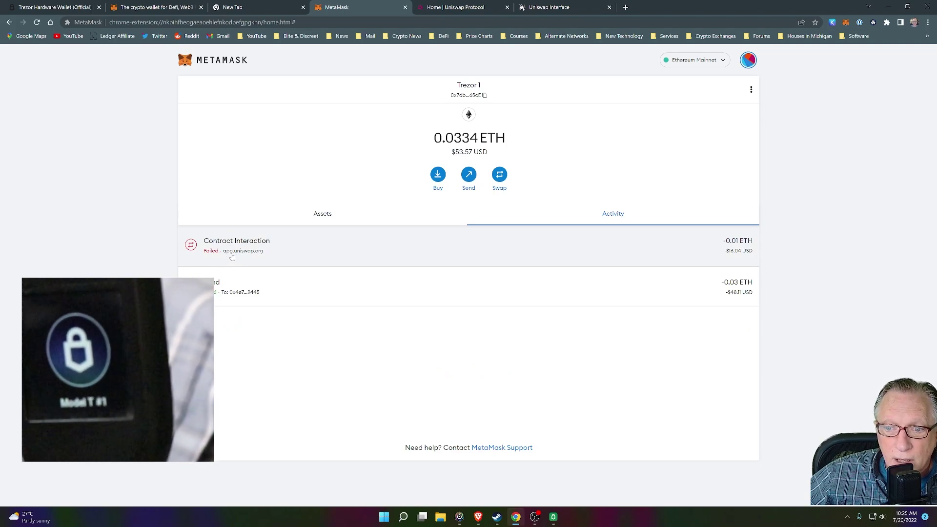
left_click(317, 216)
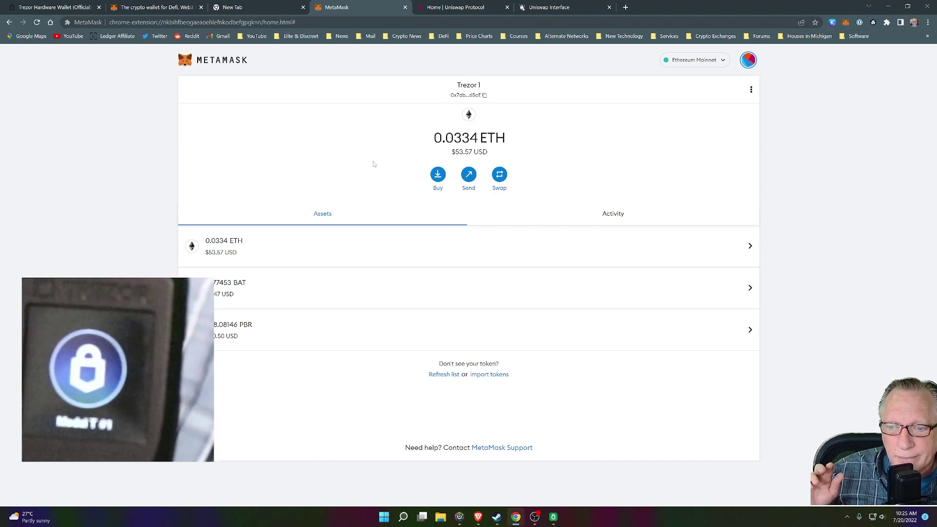
Switch to the main account and copy its address.
left_click(748, 59)
scroll(700, 147, "down", 3)
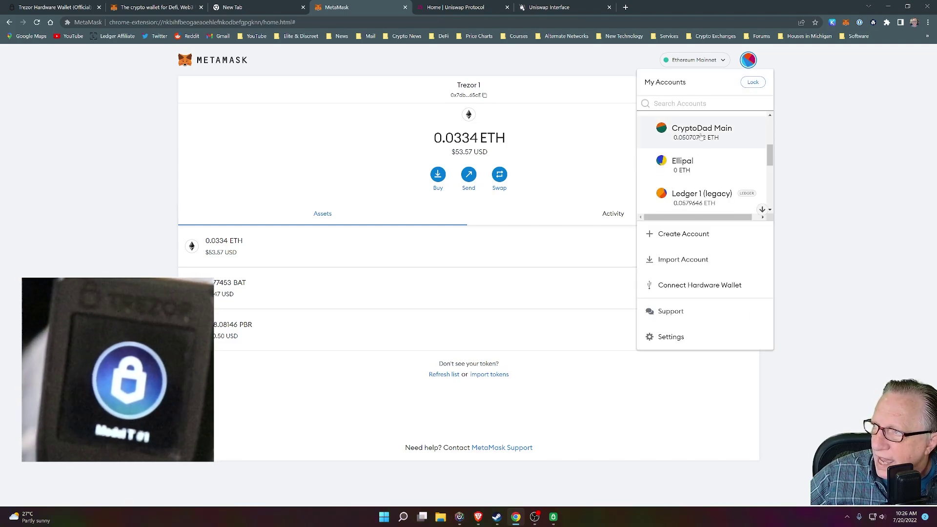
left_click(700, 130)
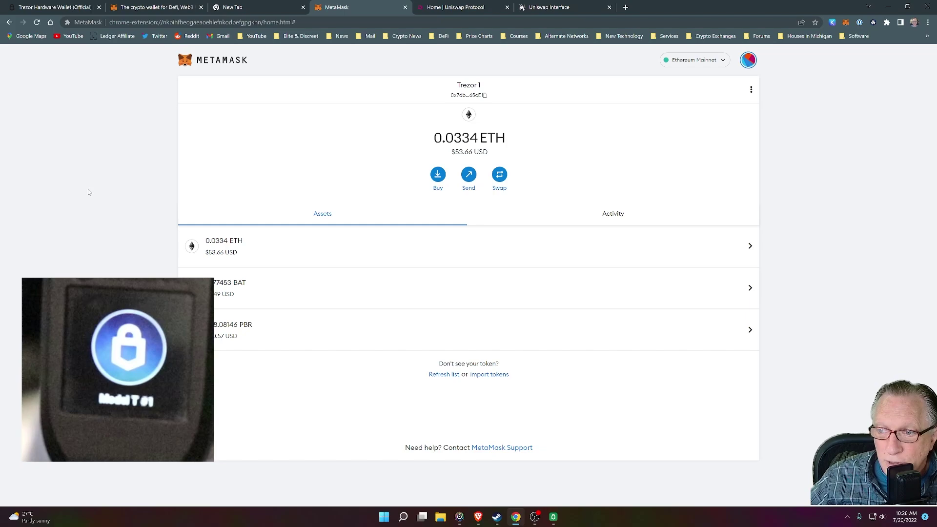
left_click(749, 61)
left_click_drag(771, 121, 767, 153)
left_click(700, 151)
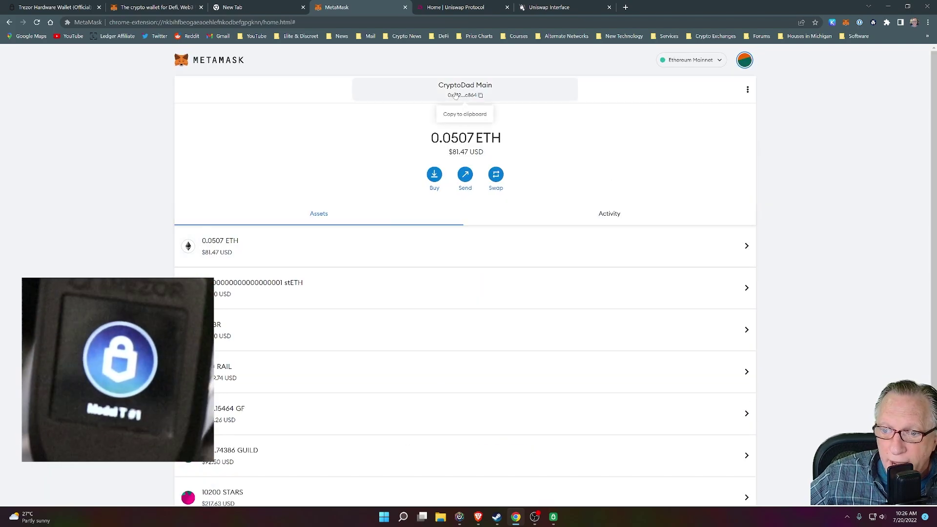
left_click(454, 95)
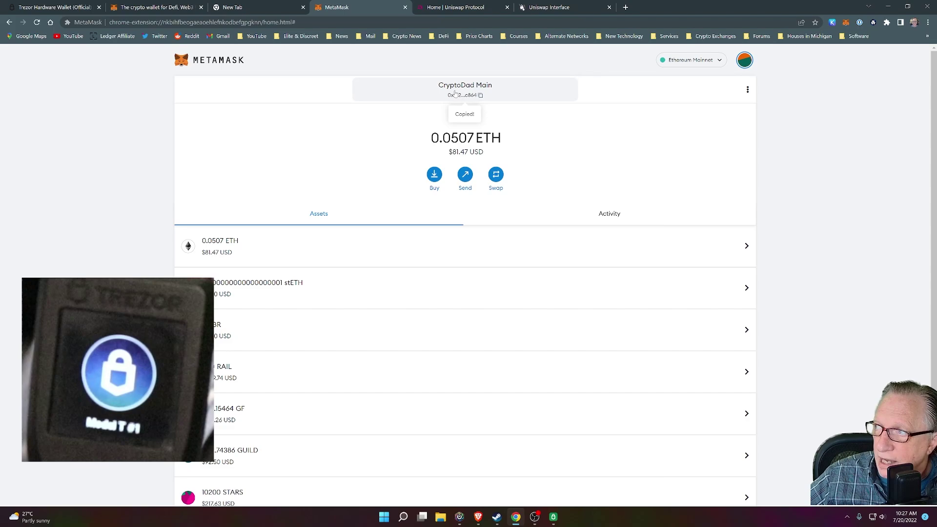
Switch back to the Trezor 1 account.
left_click(747, 61)
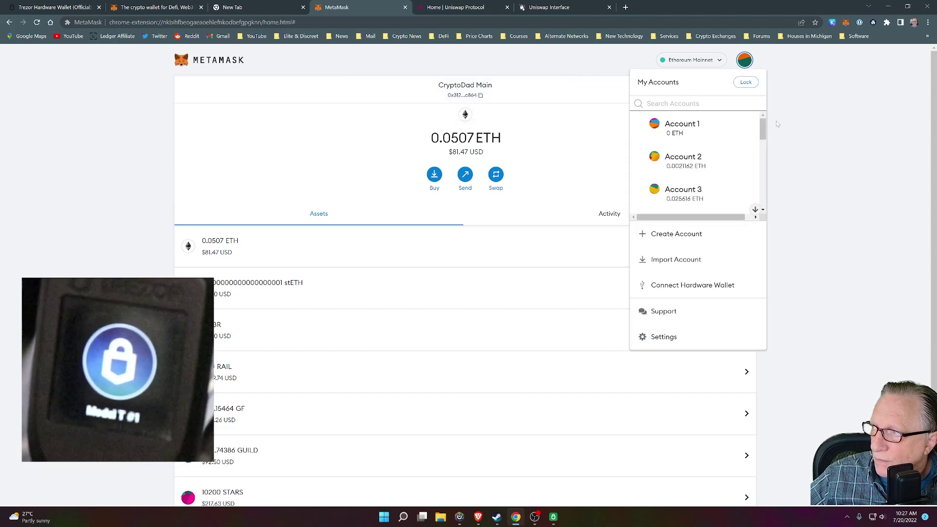
left_click_drag(762, 127, 761, 196)
left_click(675, 170)
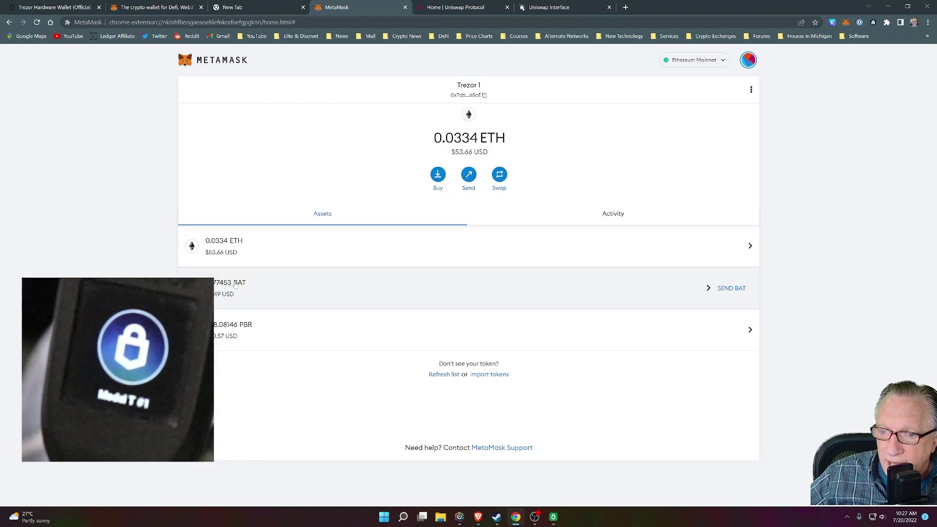
Prepare a send of Trezor 1's full 19.77453 BAT to the pasted main account address.
left_click(730, 288)
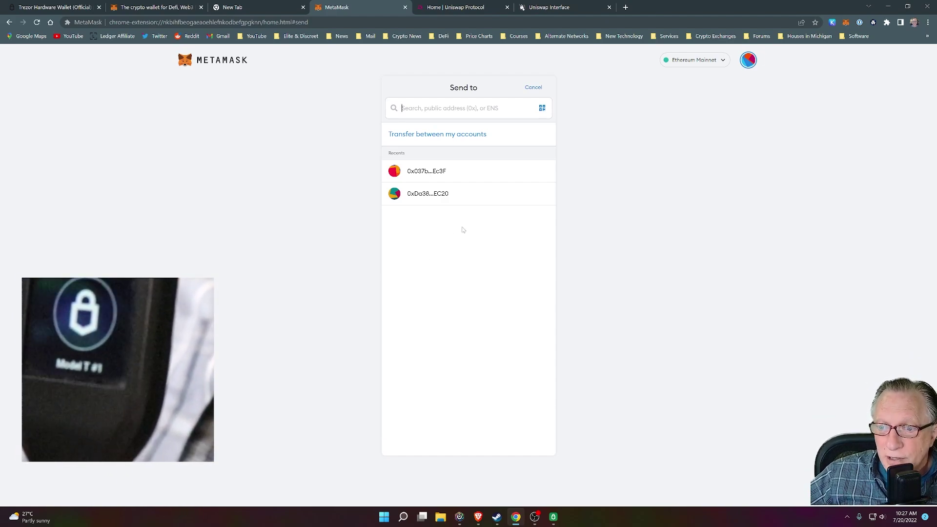
right_click(408, 110)
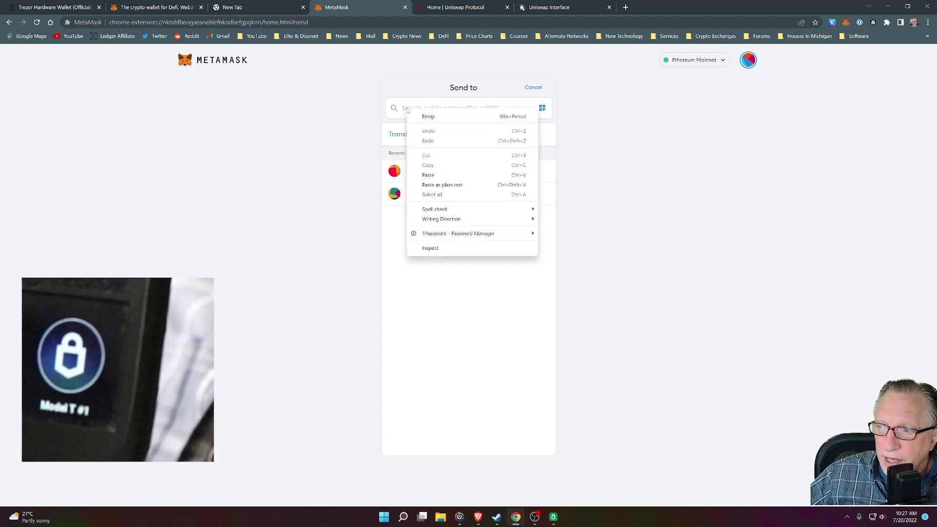
left_click(437, 172)
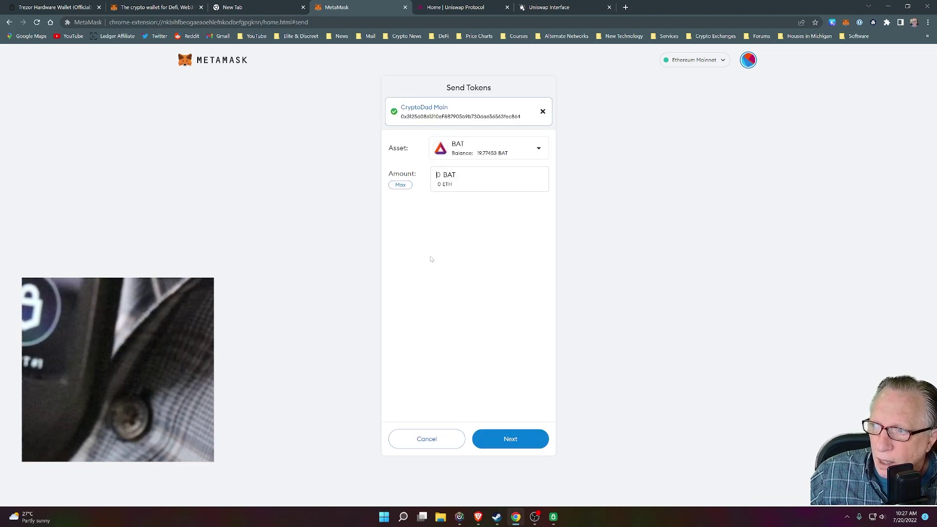
left_click(400, 187)
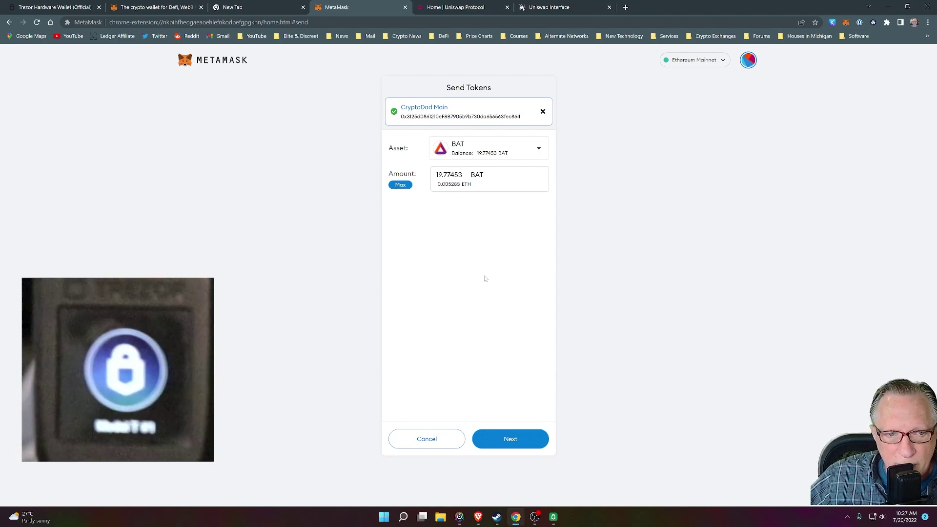
left_click(516, 440)
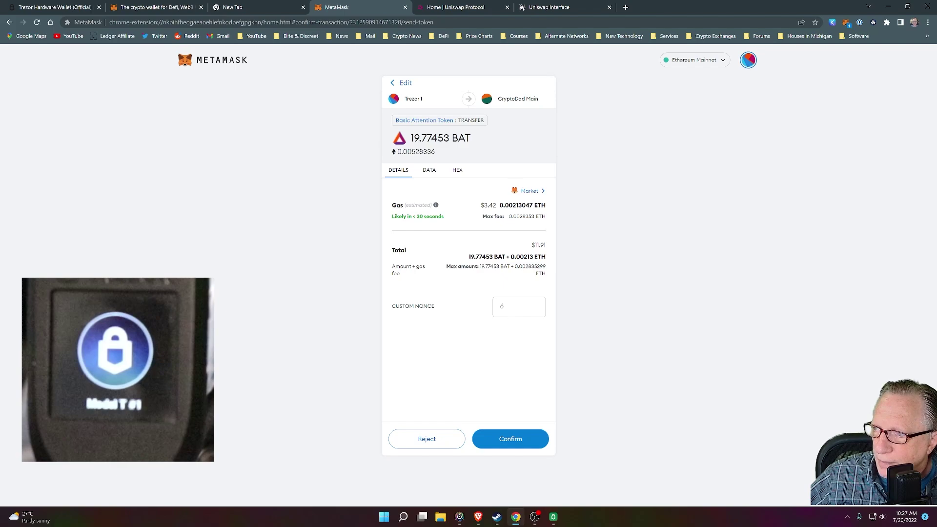
Confirm the 19.77453 BAT transfer and allow Trezor Connect for this session.
left_click(511, 441)
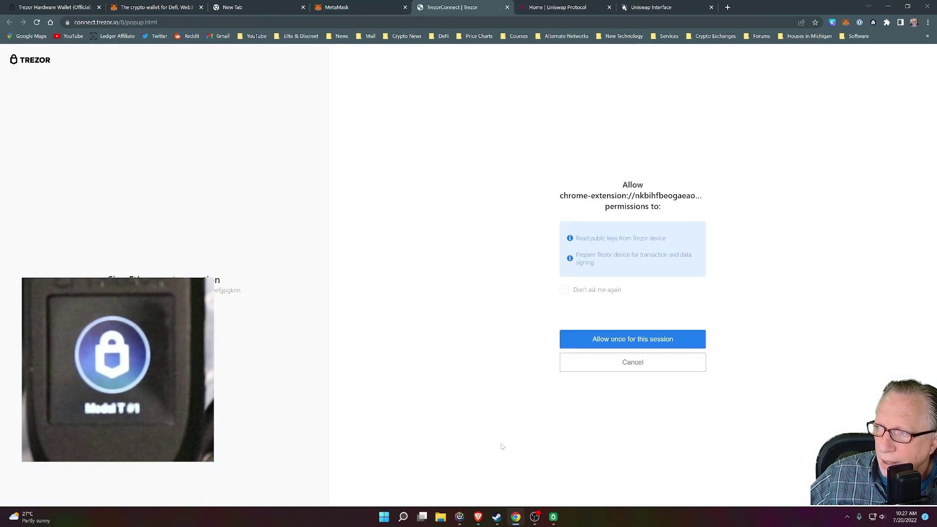
left_click(630, 340)
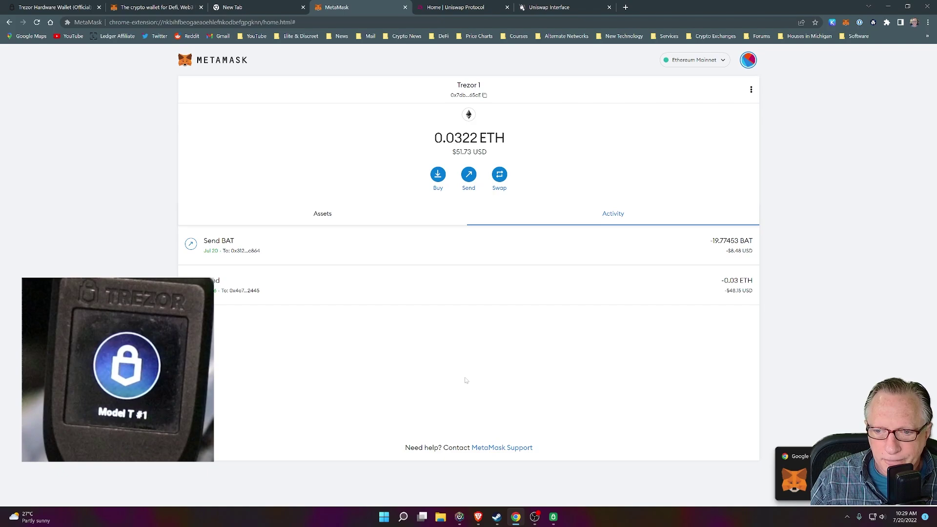
Switch to the main account and check its Assets list shows the received 19.77453 BAT.
left_click(750, 62)
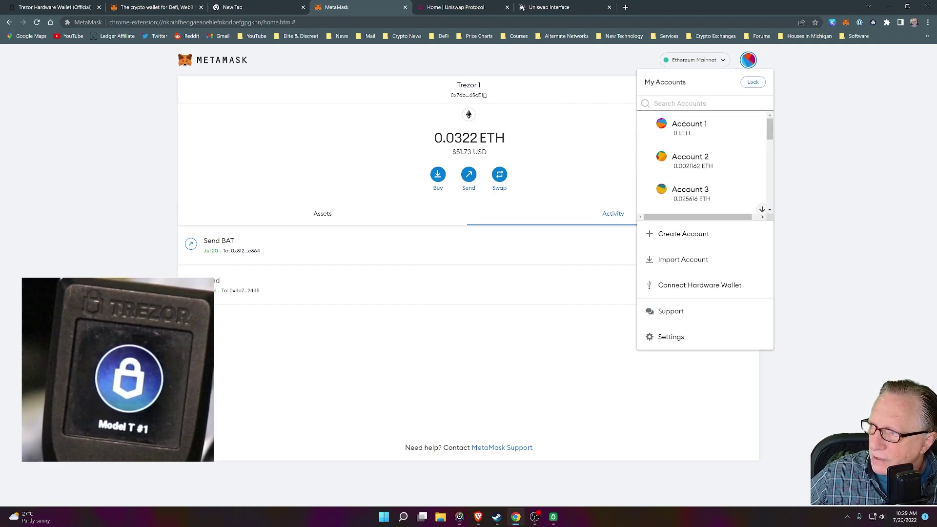
scroll(703, 161, "down", 3)
left_click(686, 152)
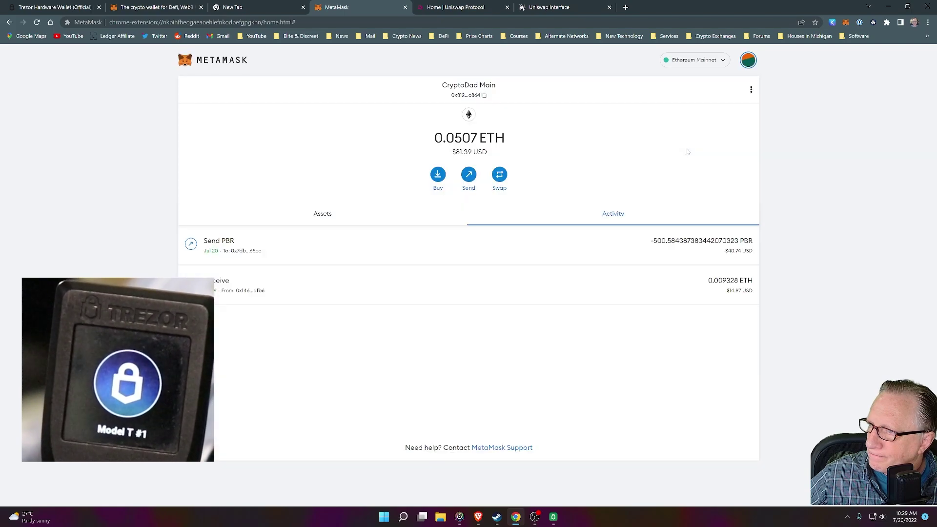
left_click(462, 215)
scroll(461, 216, "down", 2)
mouse_move(273, 467)
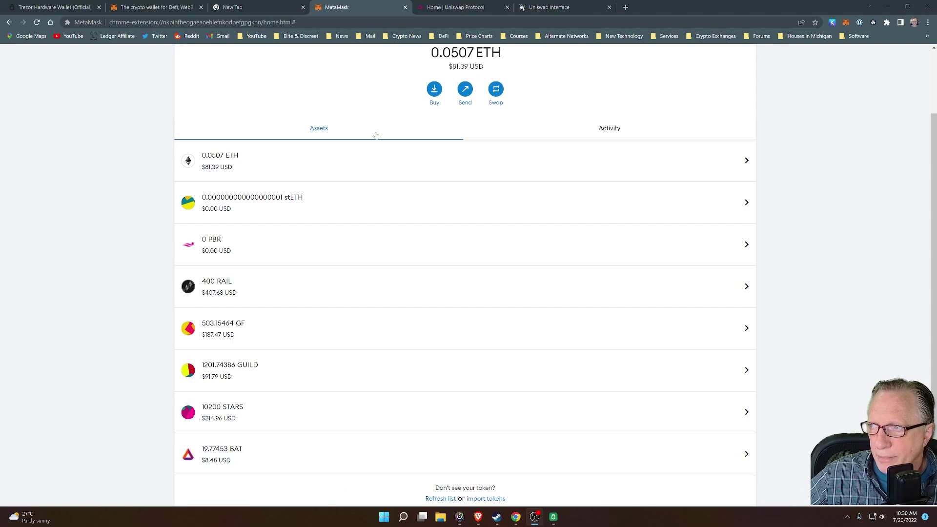
scroll(381, 368, "up", 2)
scroll(387, 364, "down", 1)
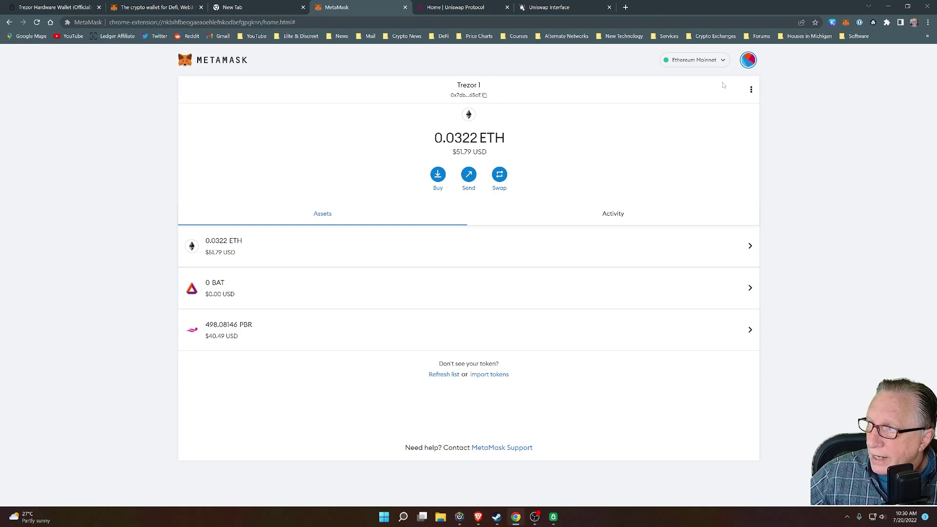
Switch the wallet network to Fantom Opera.
left_click(715, 61)
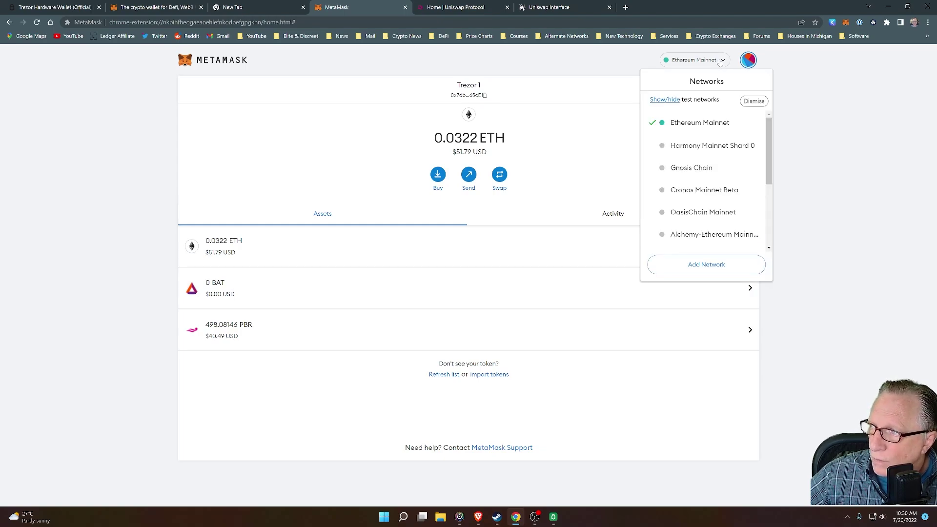
left_click_drag(768, 165, 773, 230)
left_click(693, 202)
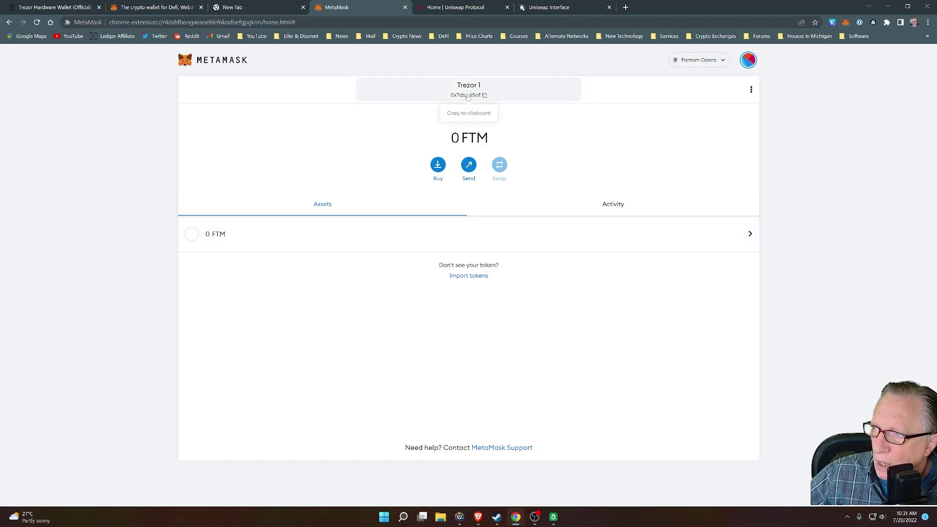
Select the main account holding 5.4484 FTM.
left_click(749, 60)
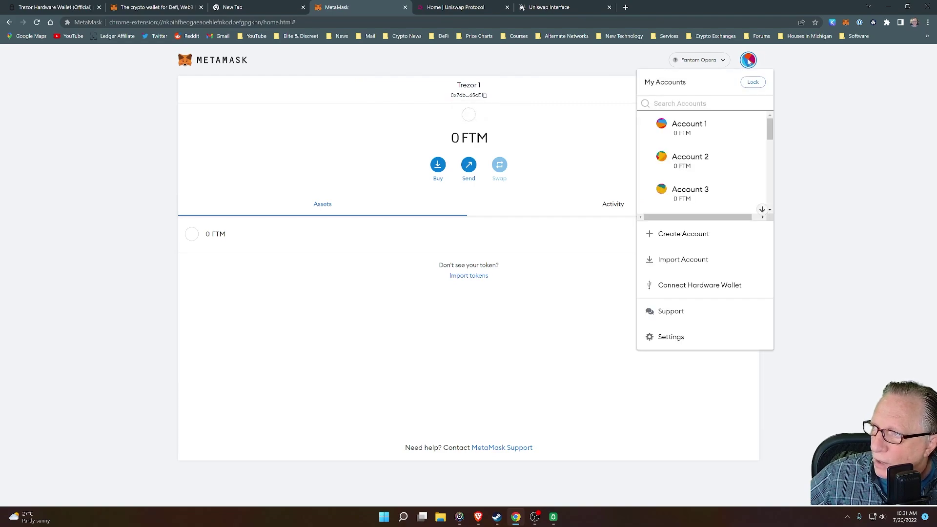
scroll(713, 152, "down", 2)
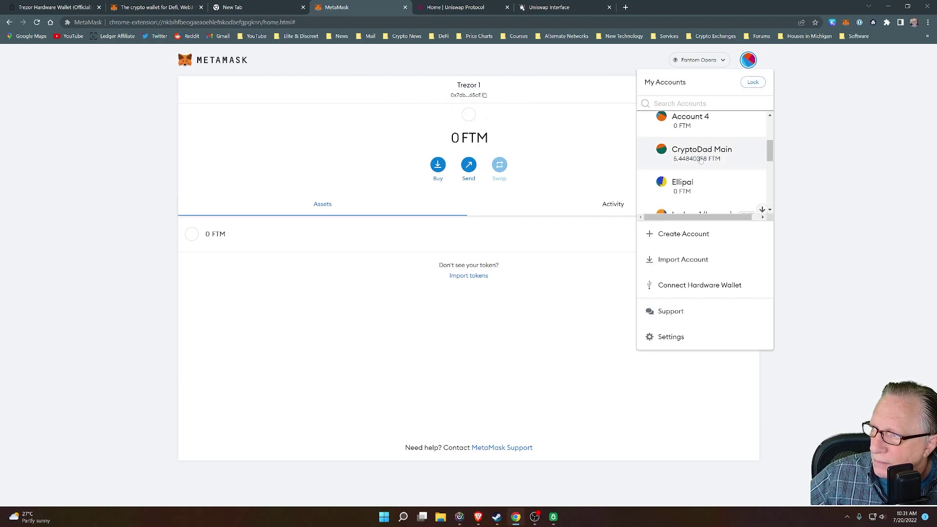
left_click(702, 152)
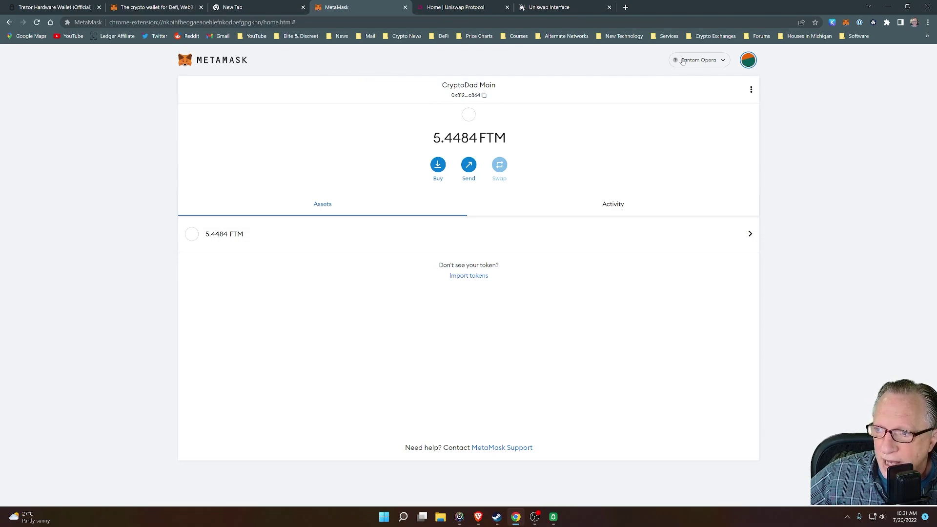
Send 3 FTM from the main account to the pasted Trezor 1 address and confirm it.
left_click(241, 235)
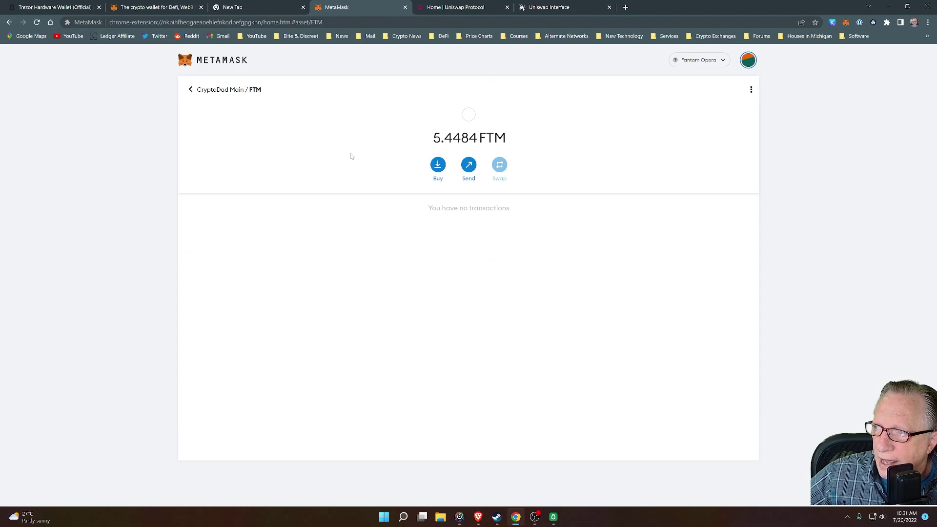
left_click(470, 169)
left_click(409, 108)
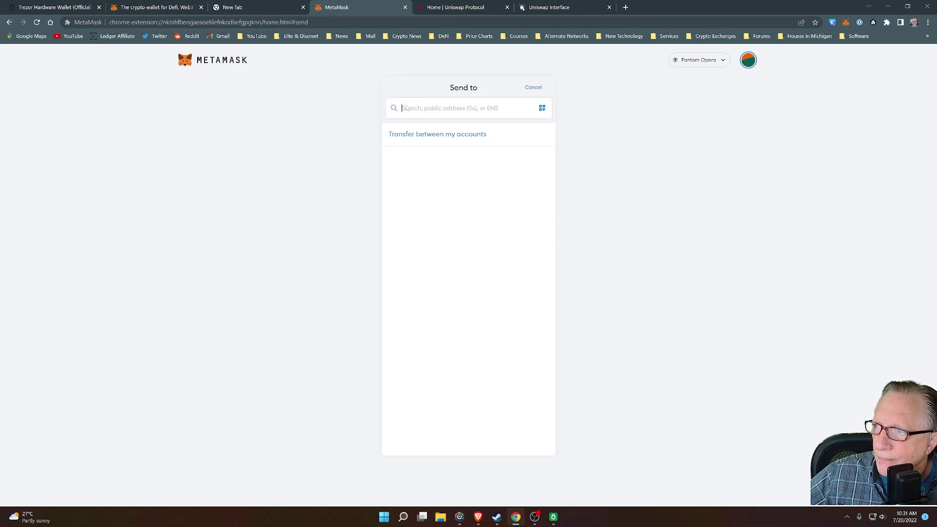
right_click(409, 108)
left_click(429, 172)
left_click(400, 213)
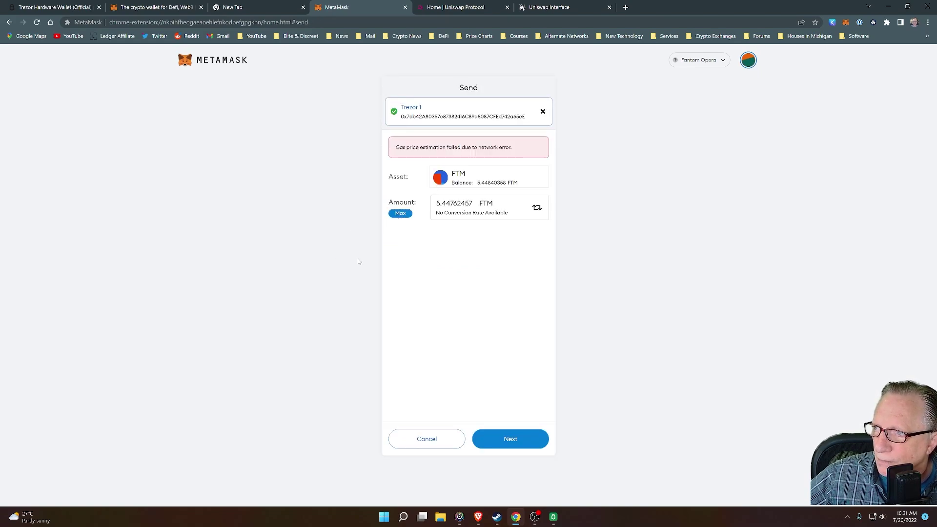
double_click(443, 204)
type("3")
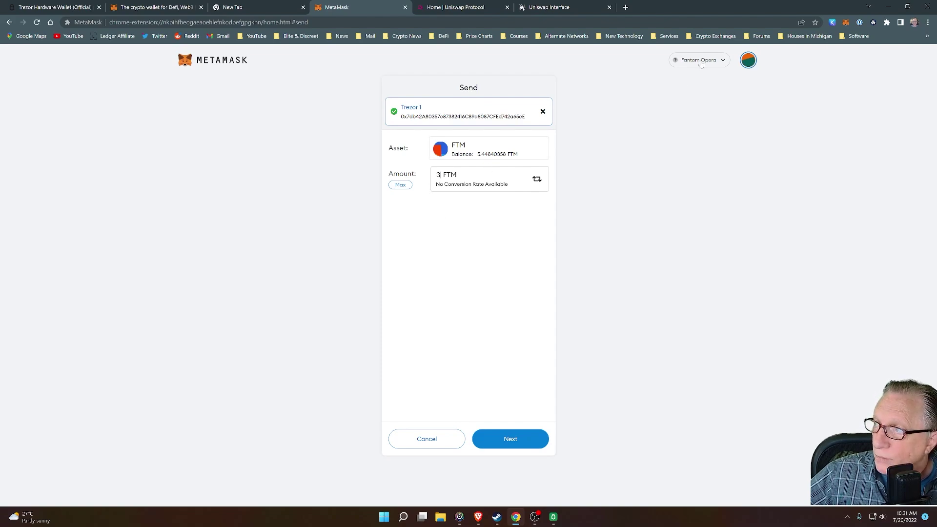
left_click(523, 446)
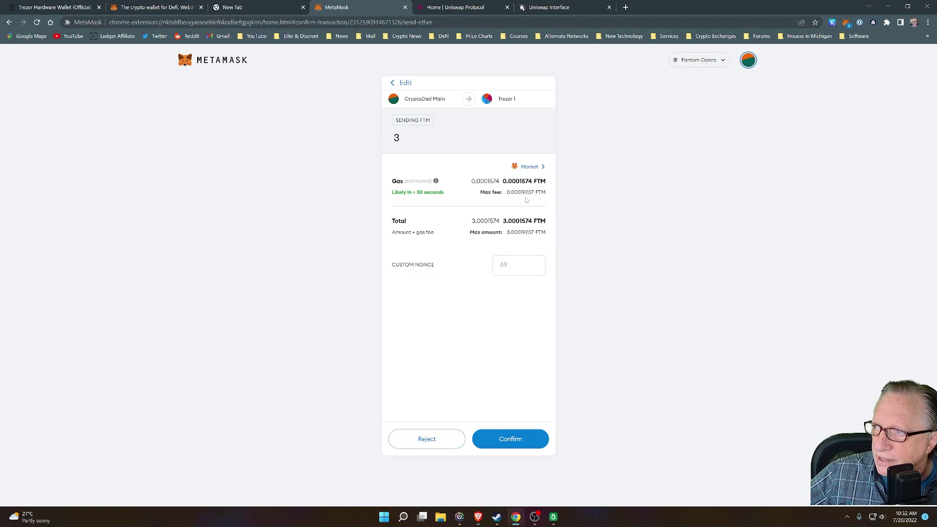
left_click(509, 440)
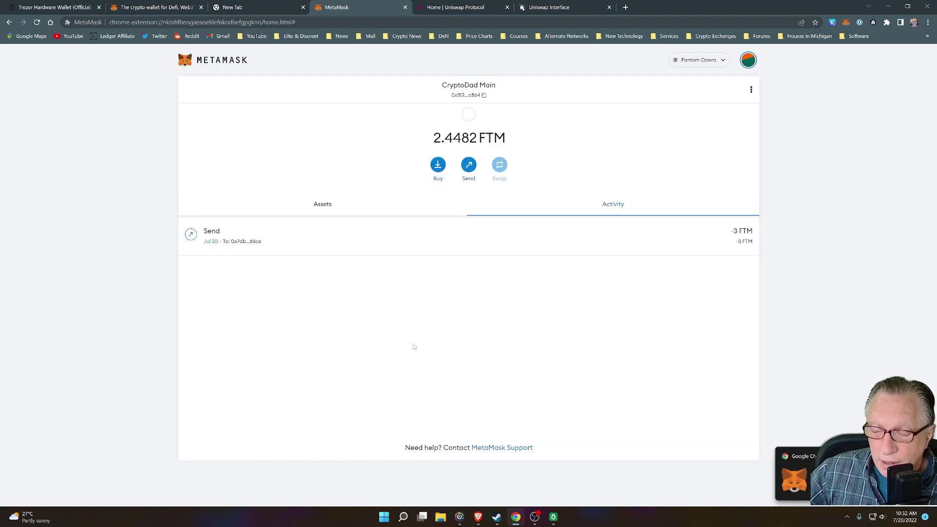
Select Trezor 1 on Ethereum Mainnet and check its assets show 0 BAT.
left_click(751, 59)
left_click_drag(769, 128, 769, 196)
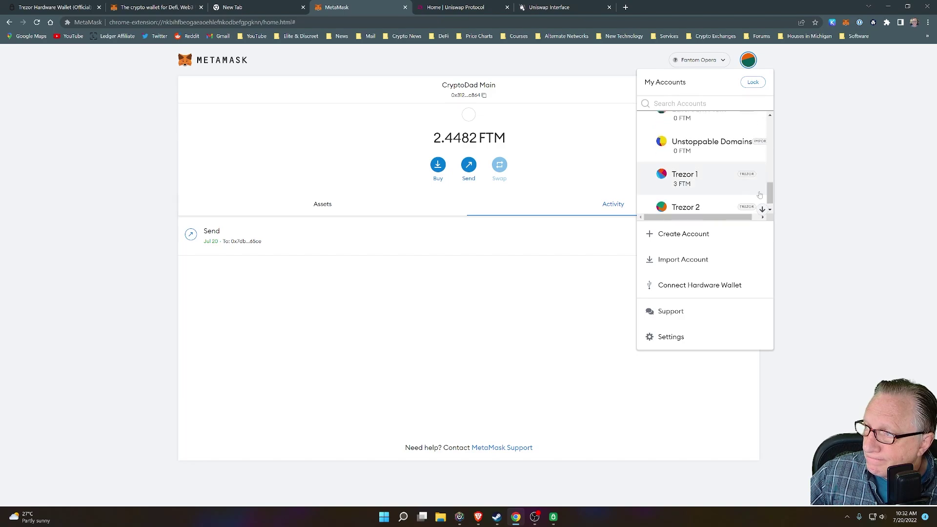
left_click(688, 185)
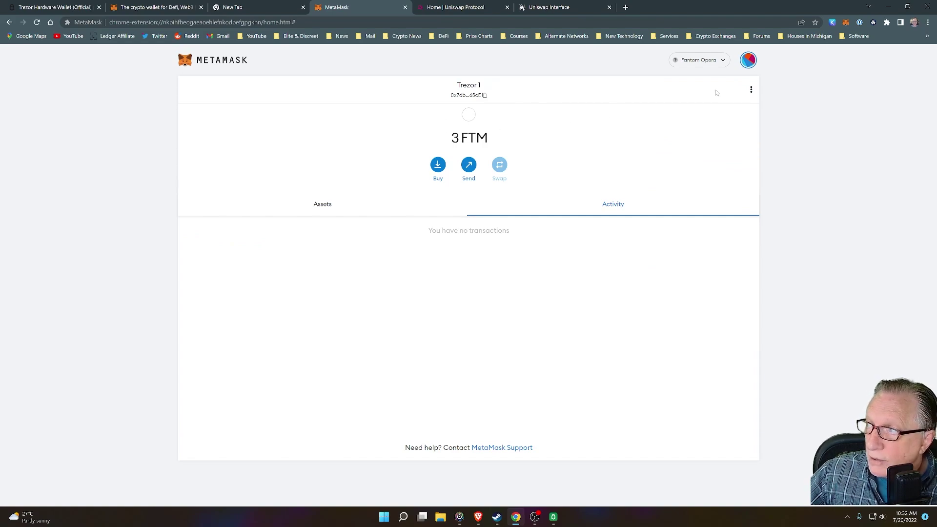
left_click(724, 62)
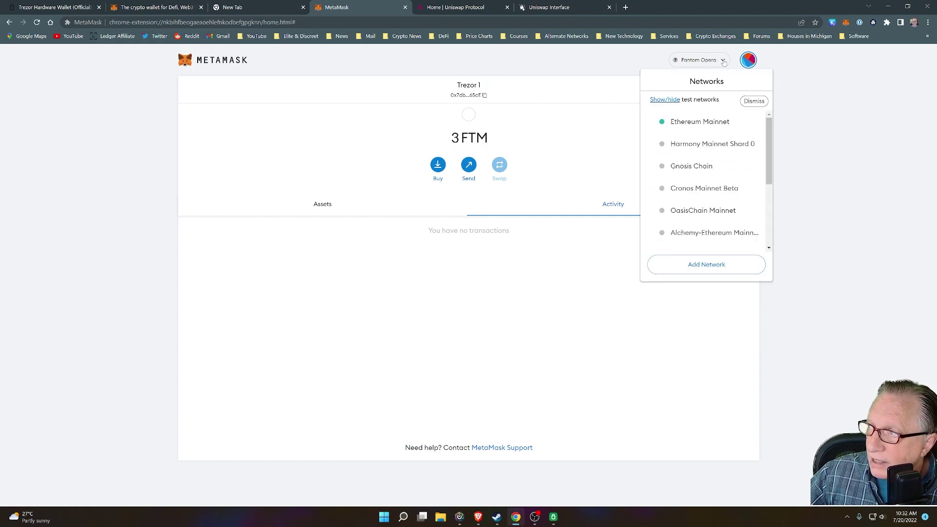
left_click(693, 125)
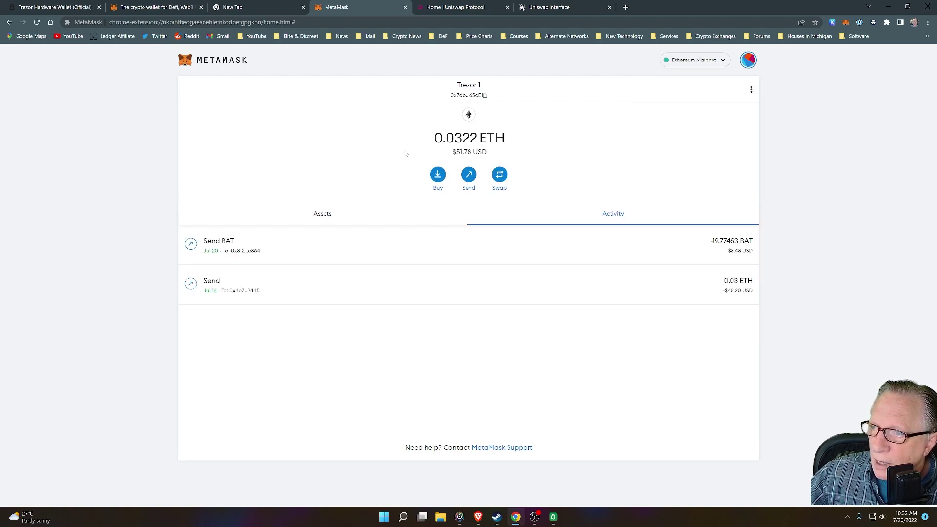
left_click(328, 213)
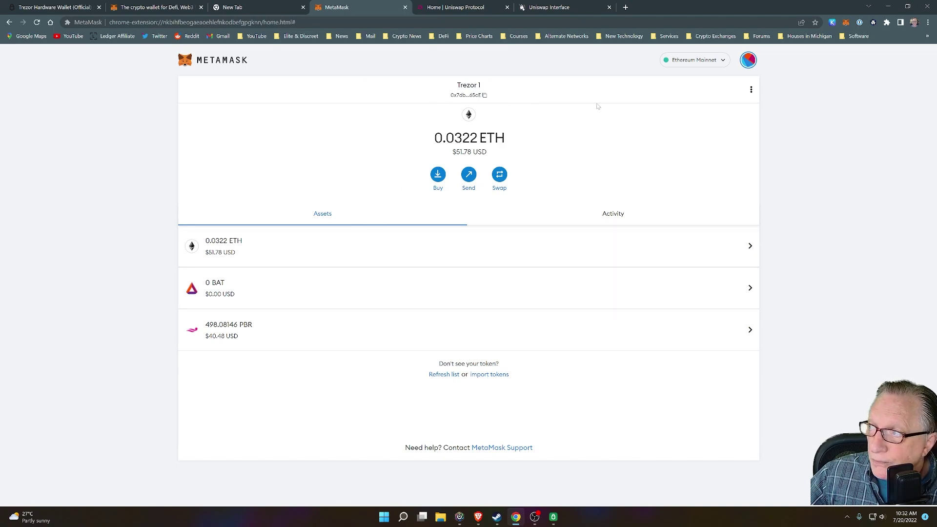
Switch the wallet network back to Fantom Opera.
left_click(723, 62)
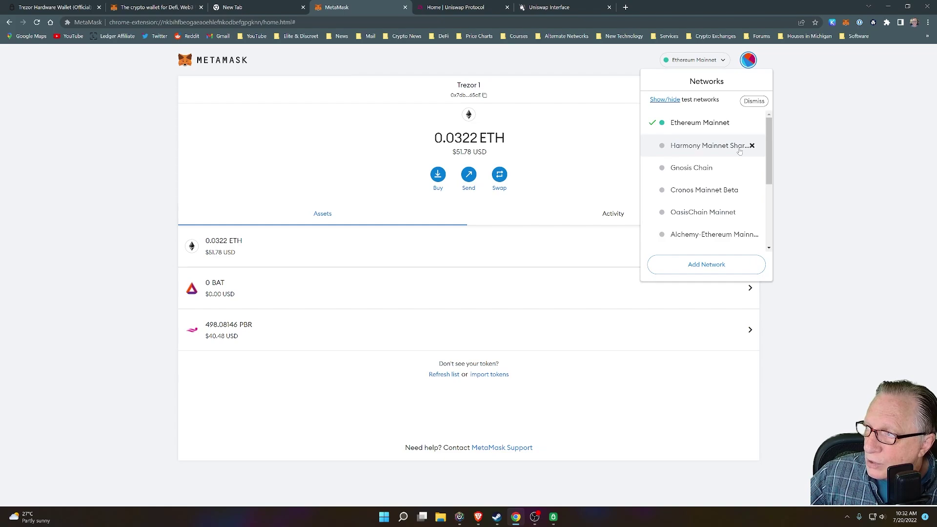
left_click_drag(768, 161, 768, 222)
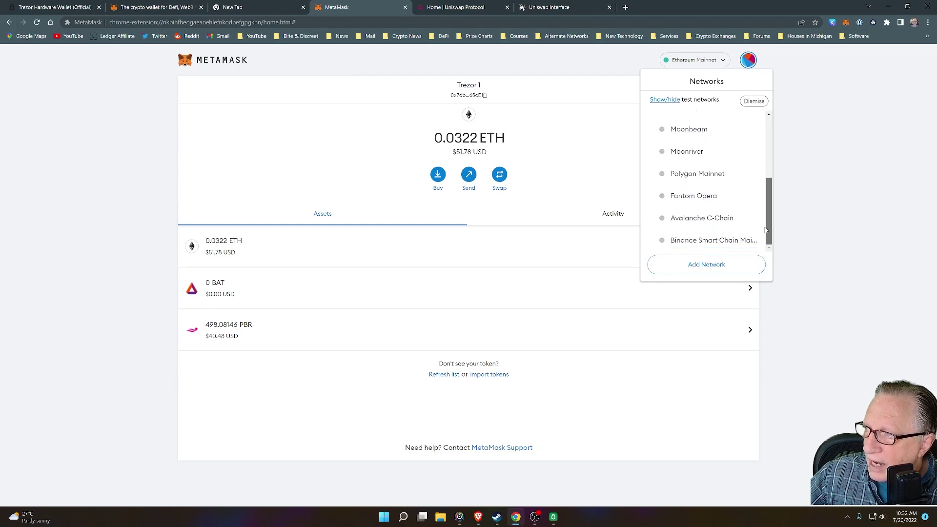
left_click(690, 195)
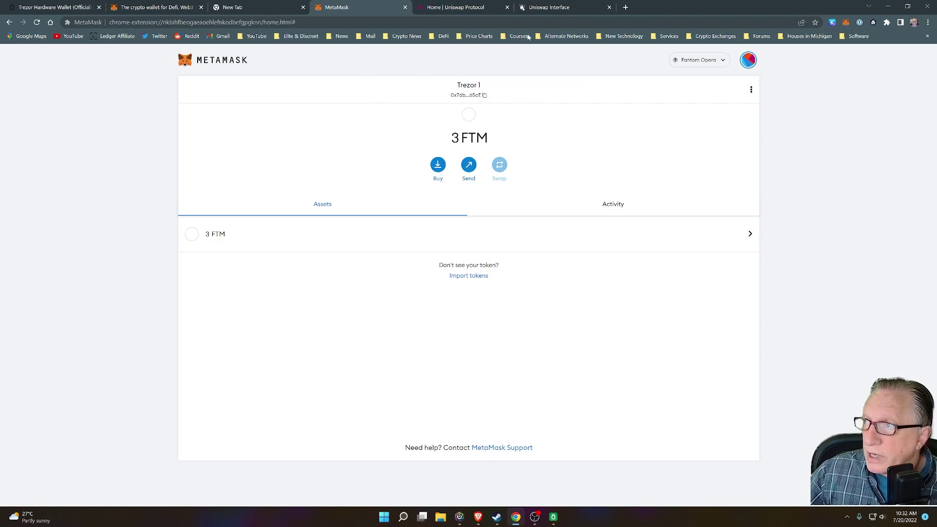
Load the SpookySwap swap page from the DeFi bookmarks in a new tab.
left_click(625, 8)
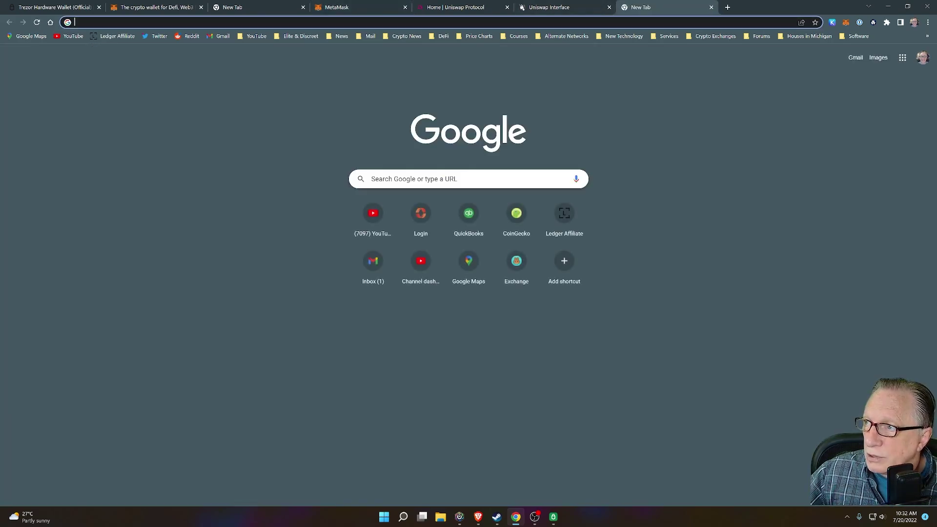
left_click(441, 36)
left_click(464, 83)
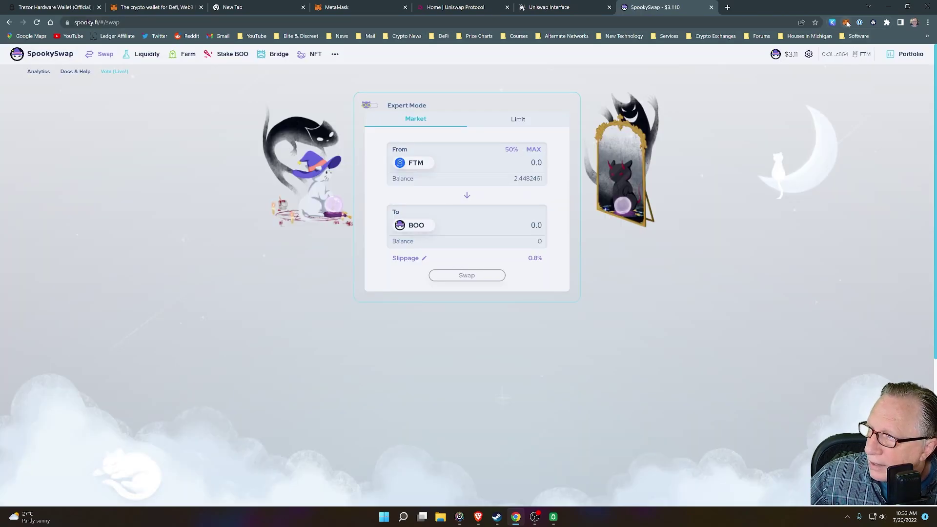
Connect the Trezor 1 account to spooky.fi through MetaMask.
left_click(847, 23)
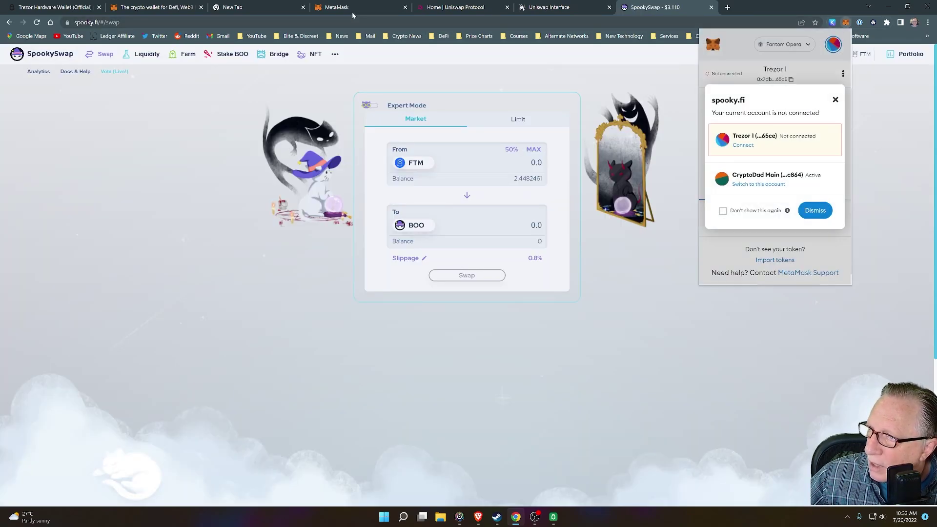
left_click(742, 145)
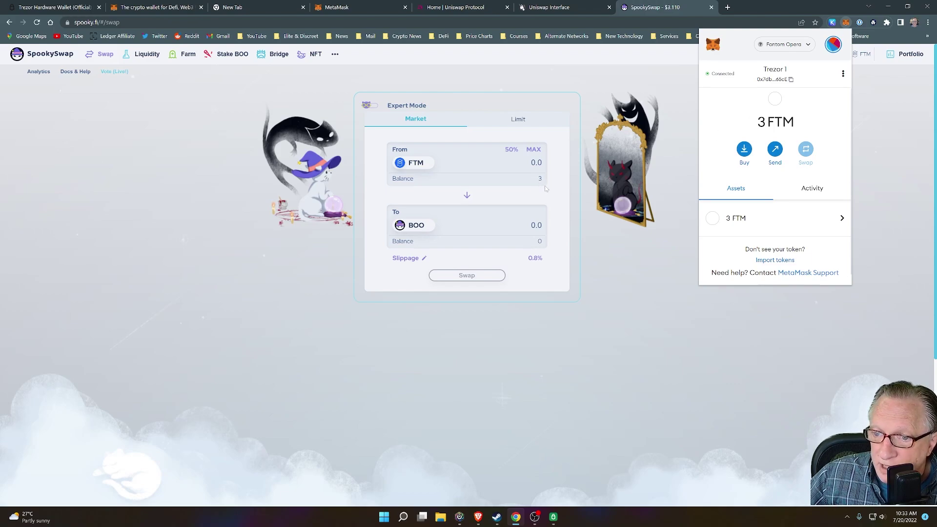
left_click(559, 198)
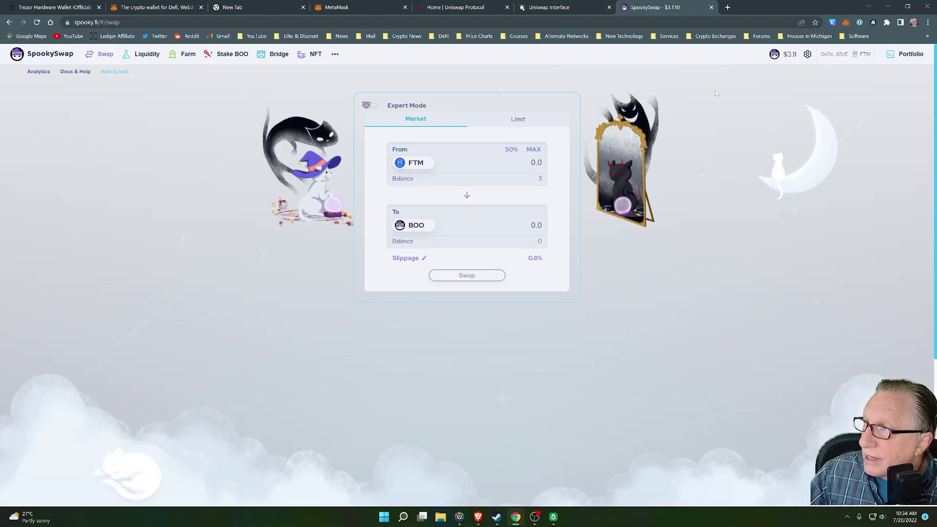
Back in the MetaMask tab, switch Trezor 1 to Binance Smart Chain Mainnet.
left_click(361, 8)
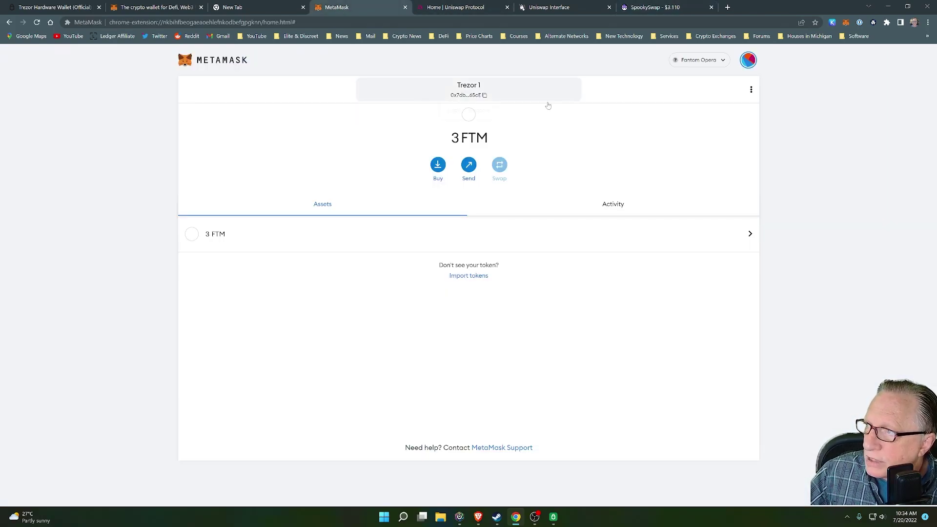
left_click(721, 64)
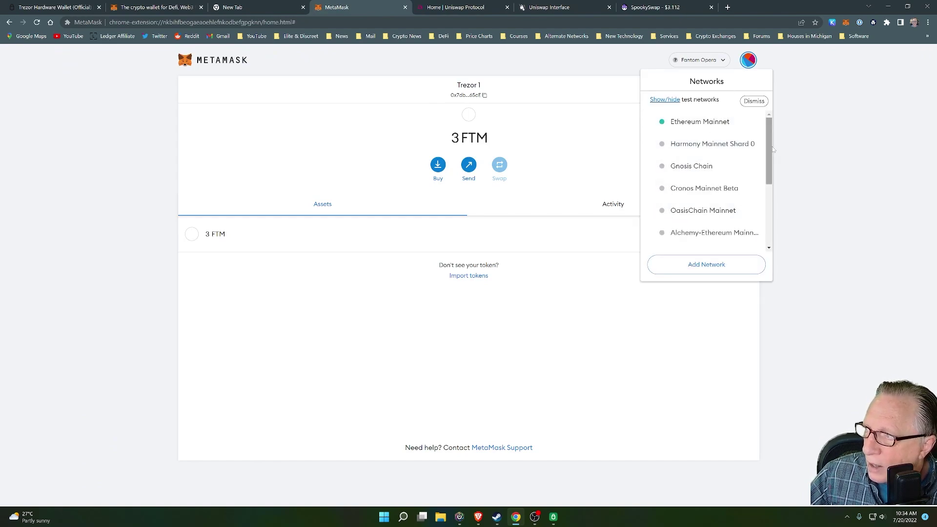
left_click_drag(769, 155, 768, 186)
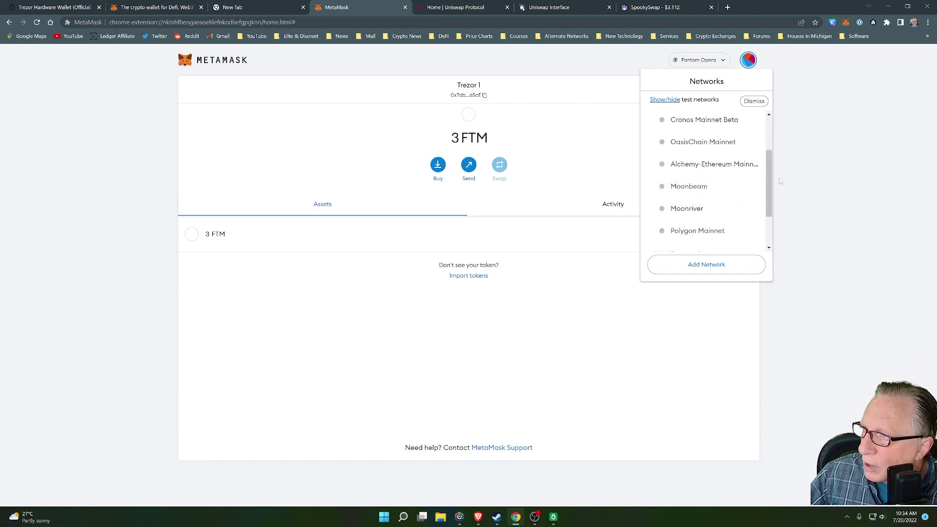
scroll(768, 195, "down", 1)
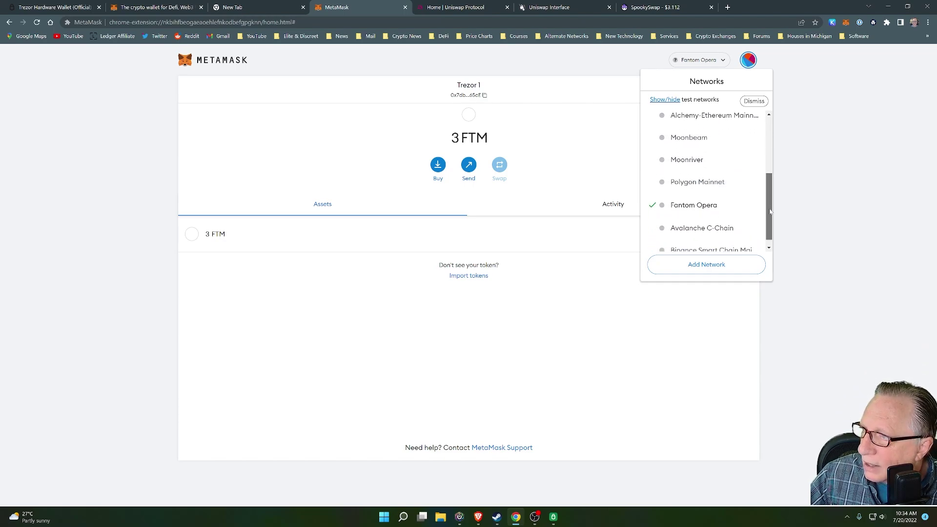
scroll(705, 237, "down", 1)
left_click(705, 240)
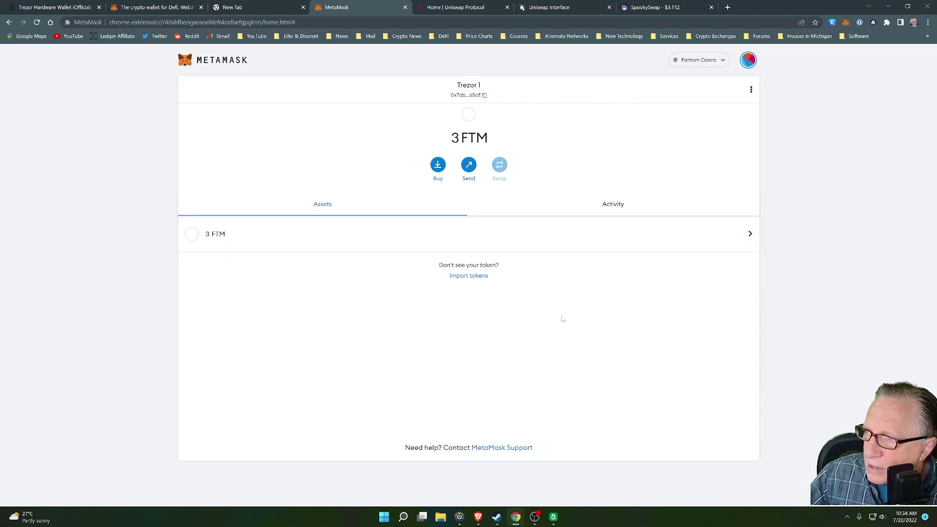